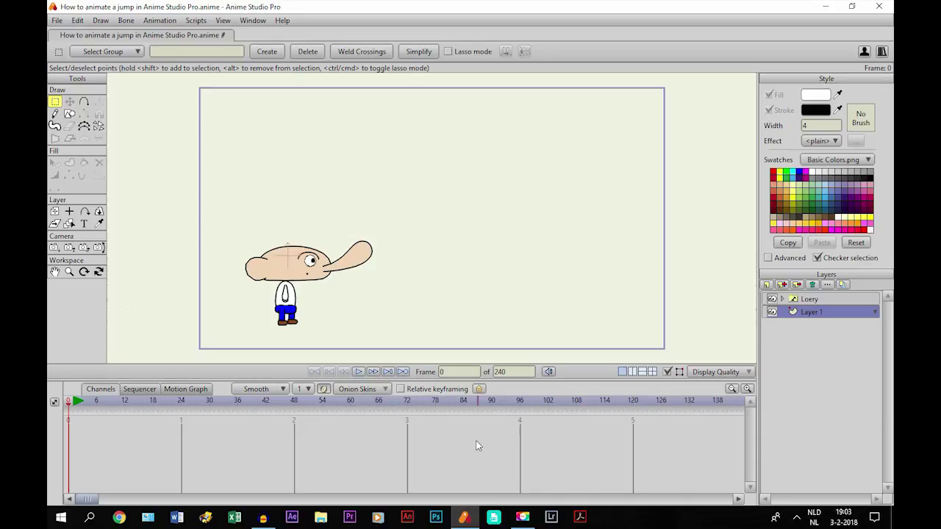
Expand the Loery group and select its Links bone layer to show the character's side-view skeleton
click(54, 273)
drag(294, 346, 397, 321)
scroll(405, 232, up, 3)
drag(405, 232, 409, 219)
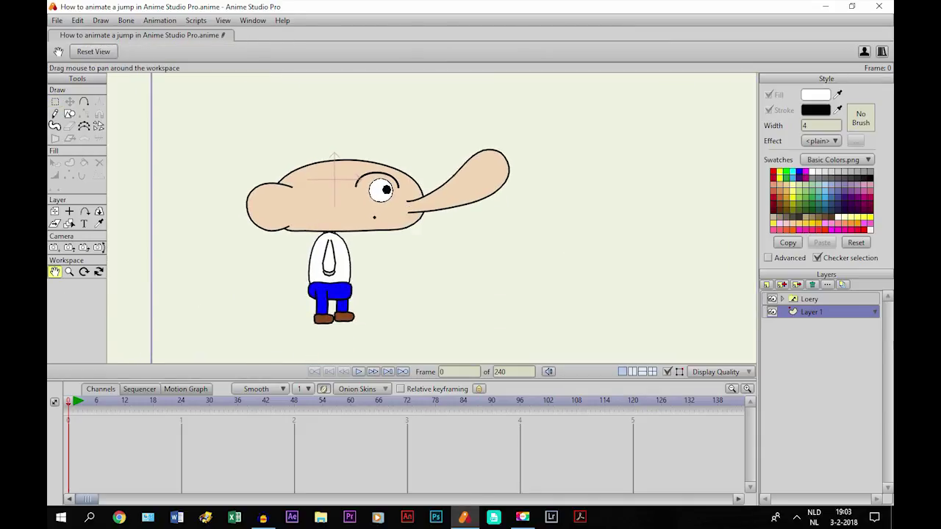
click(799, 301)
click(783, 299)
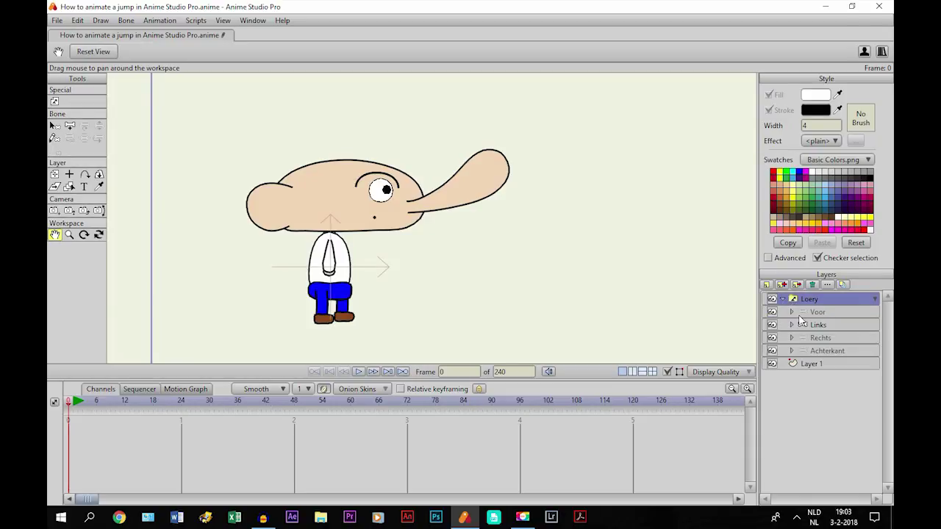
click(817, 313)
click(817, 326)
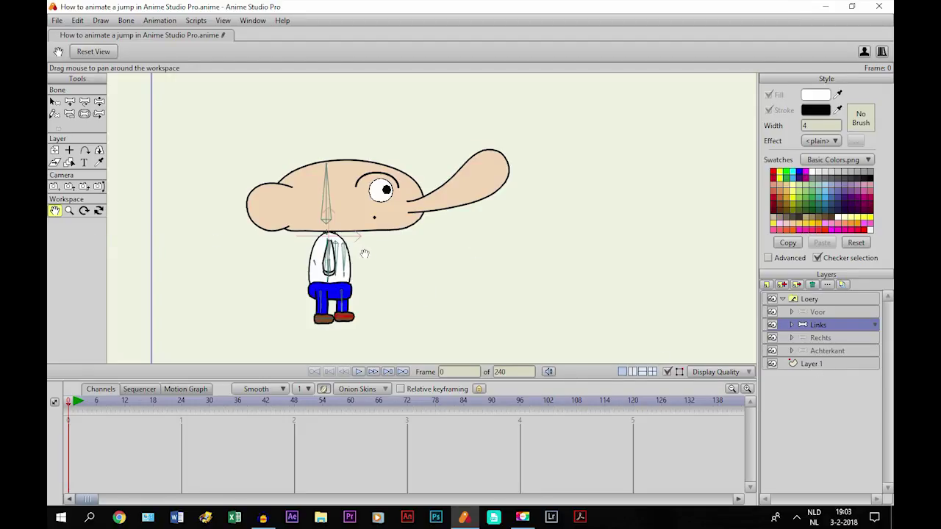
drag(365, 254, 515, 238)
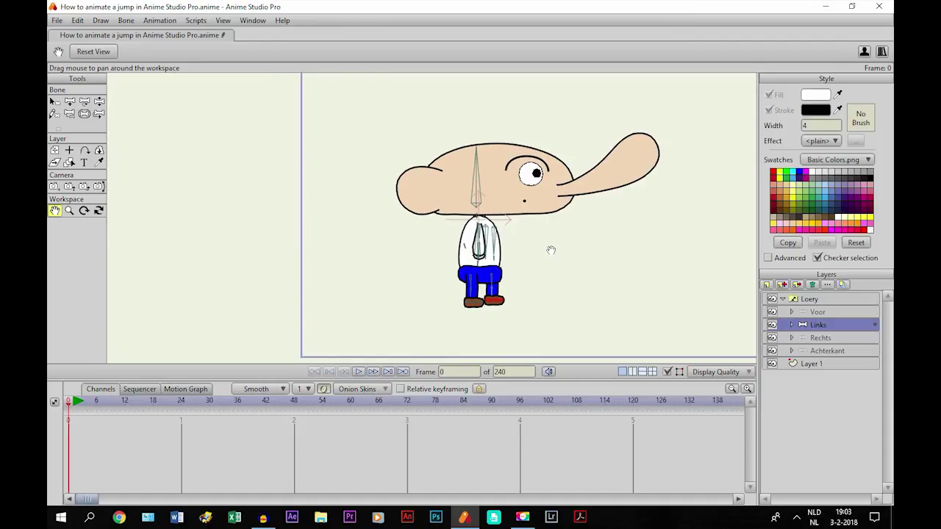
scroll(550, 250, up, 3)
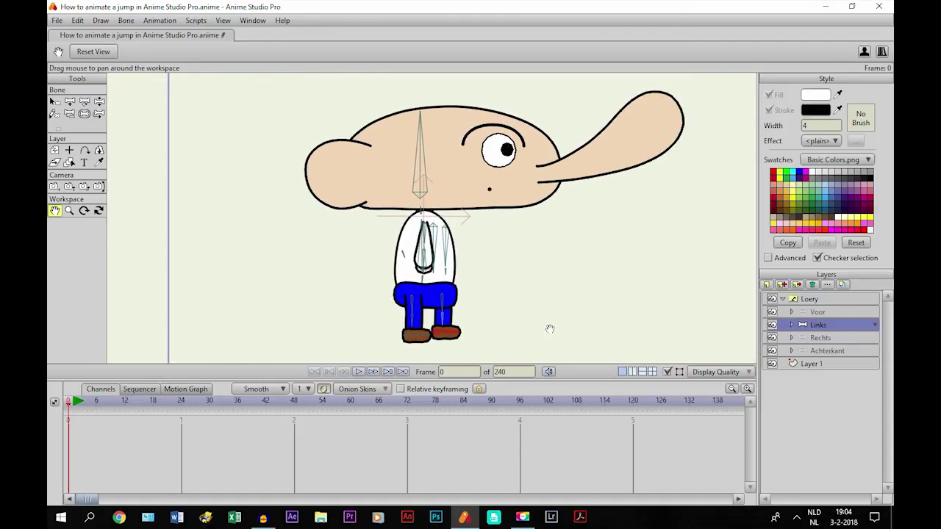
scroll(383, 236, down, 4)
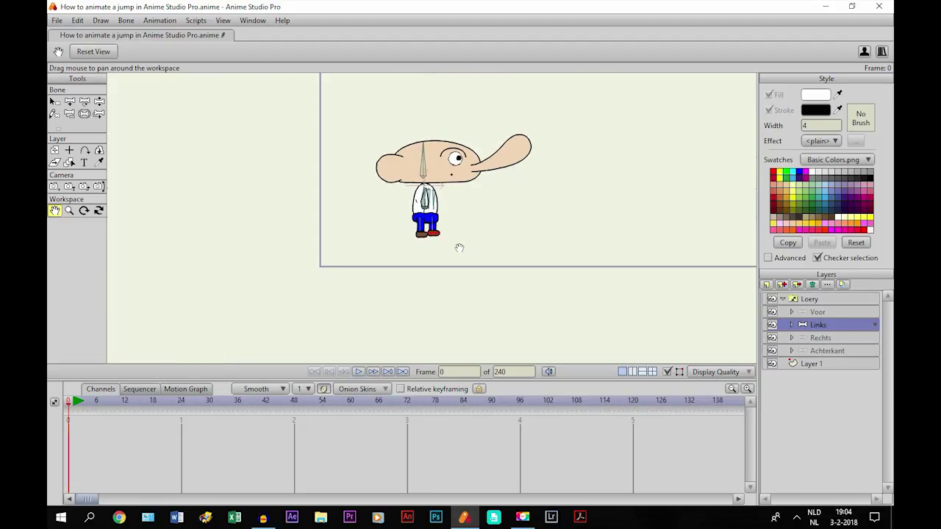
Draw a wide black rectangle on Layer 1 as a floor across the bottom of the frame, extending past both sides
click(812, 365)
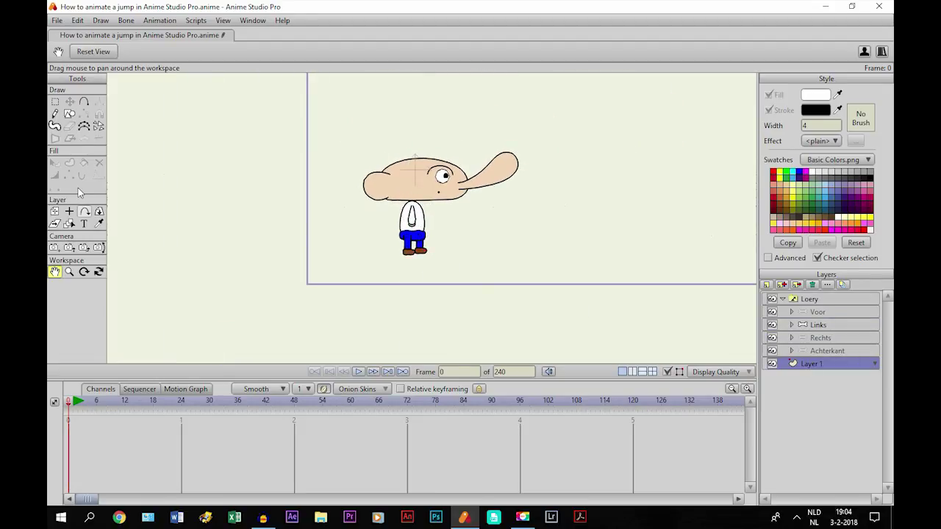
click(69, 114)
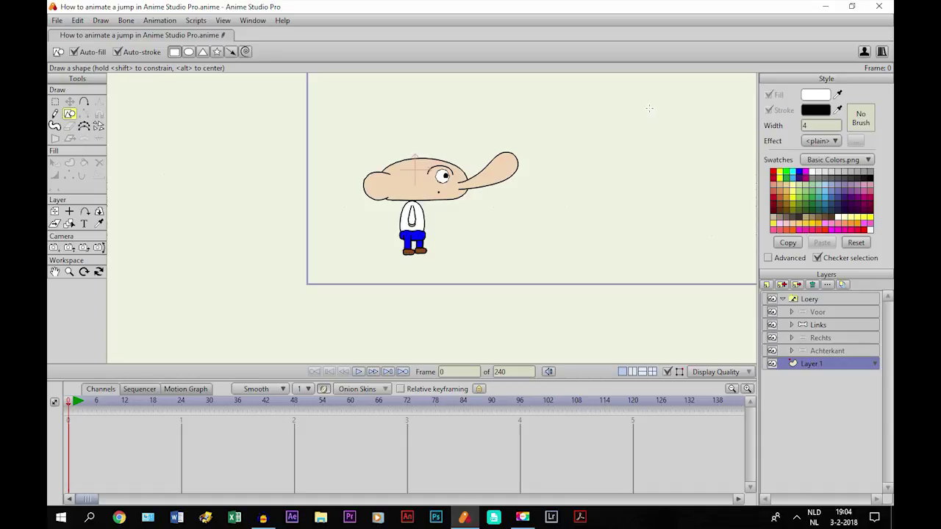
click(857, 180)
drag(295, 258, 764, 296)
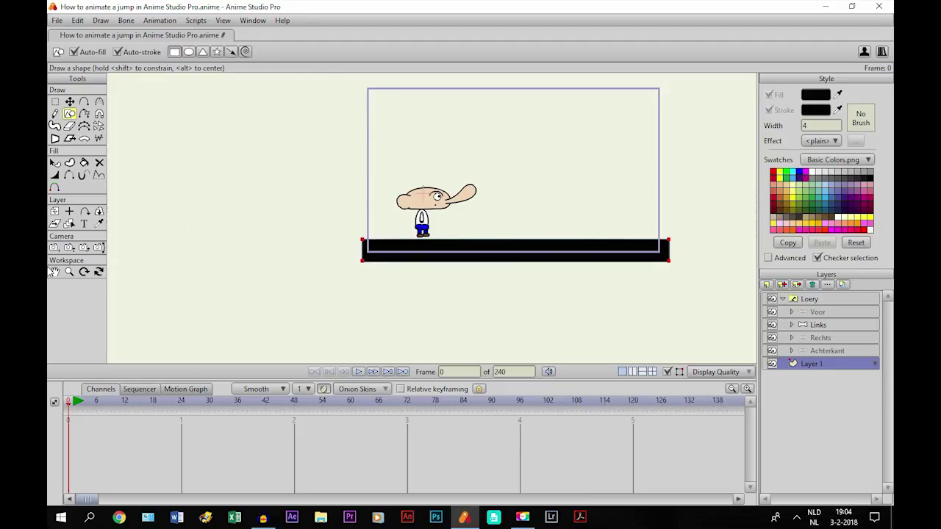
Move the floor layer up to about Y -0.26 so that it meets the soles of the character's shoes
click(54, 272)
scroll(292, 285, up, 7)
drag(292, 284, 295, 233)
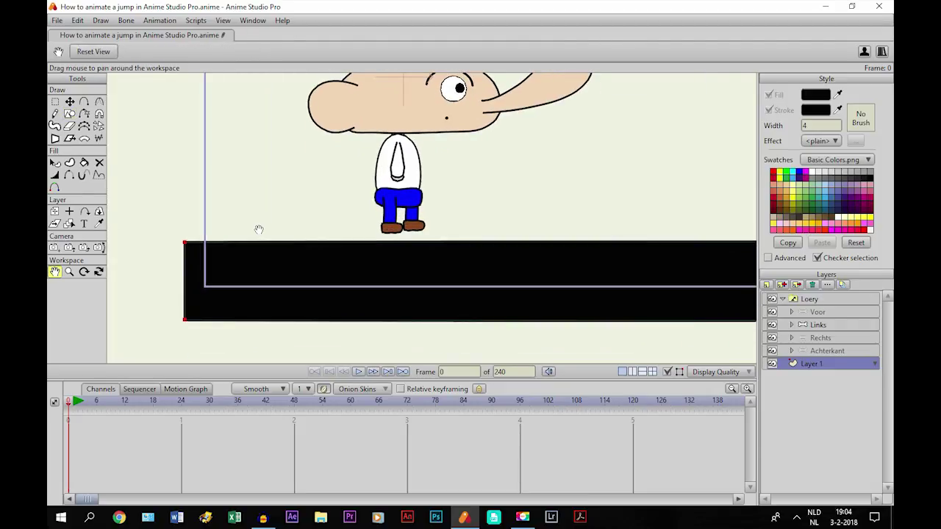
click(53, 211)
scroll(290, 297, up, 2)
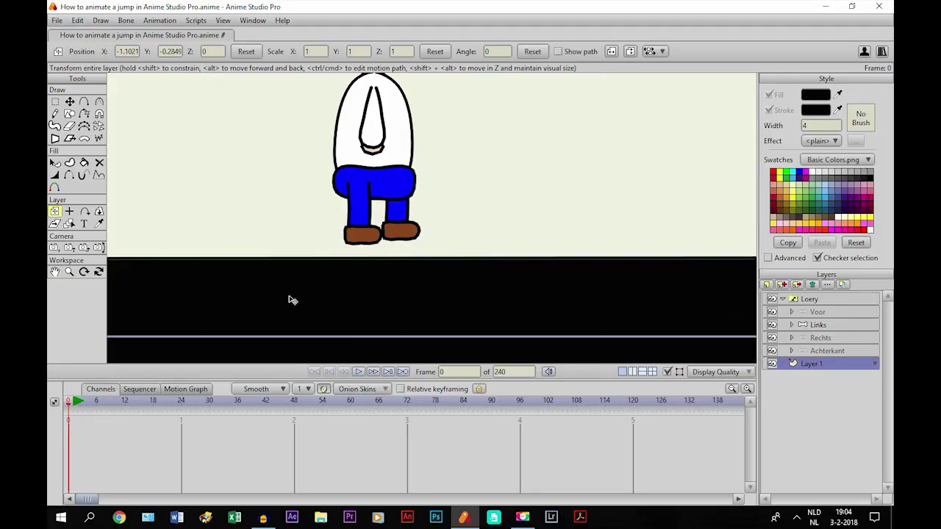
scroll(290, 287, down, 6)
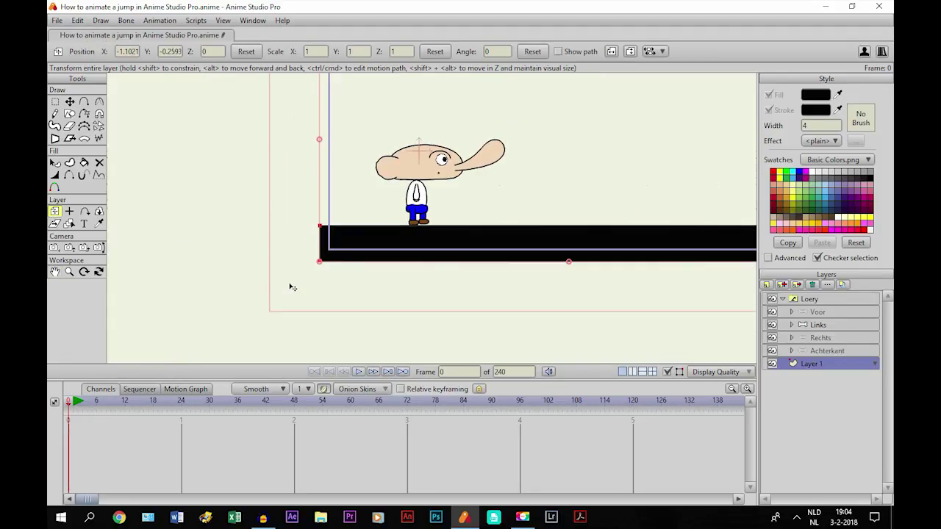
click(55, 272)
drag(378, 279, 283, 296)
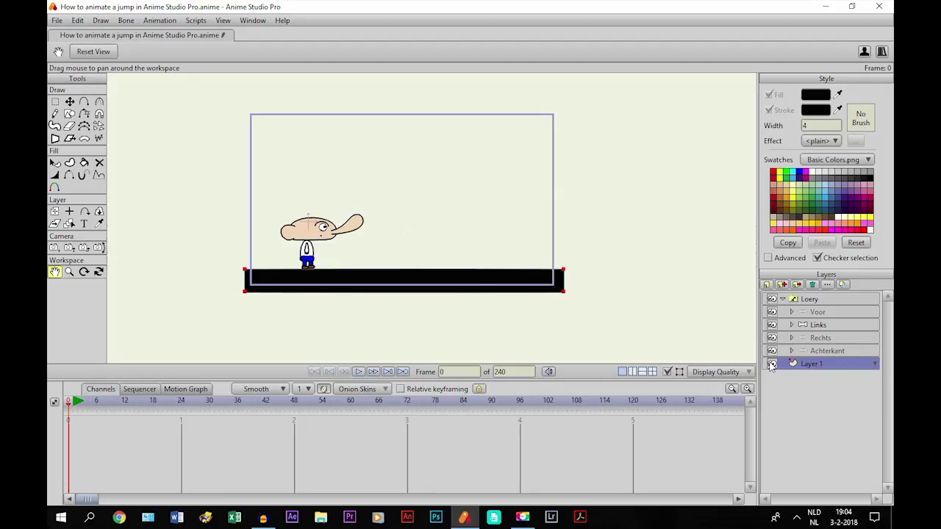
Hide the floor layer and show it again
click(771, 364)
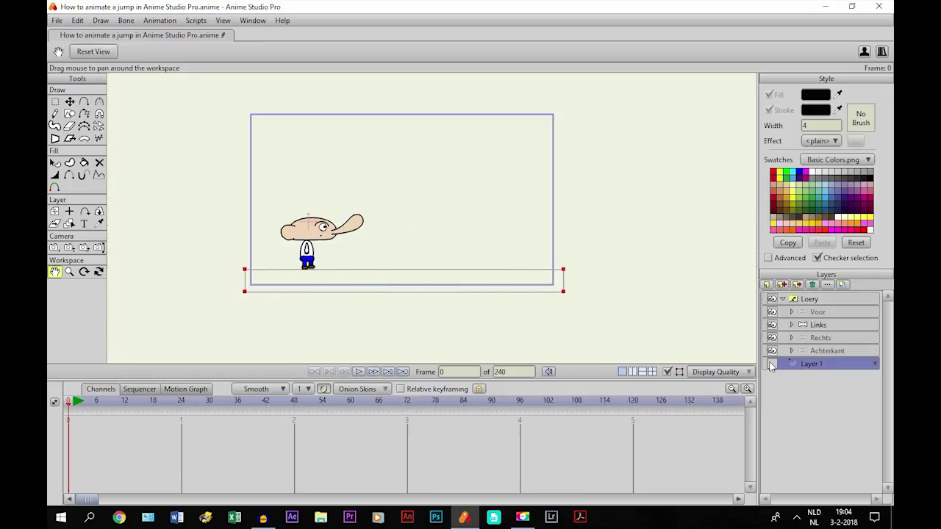
click(771, 364)
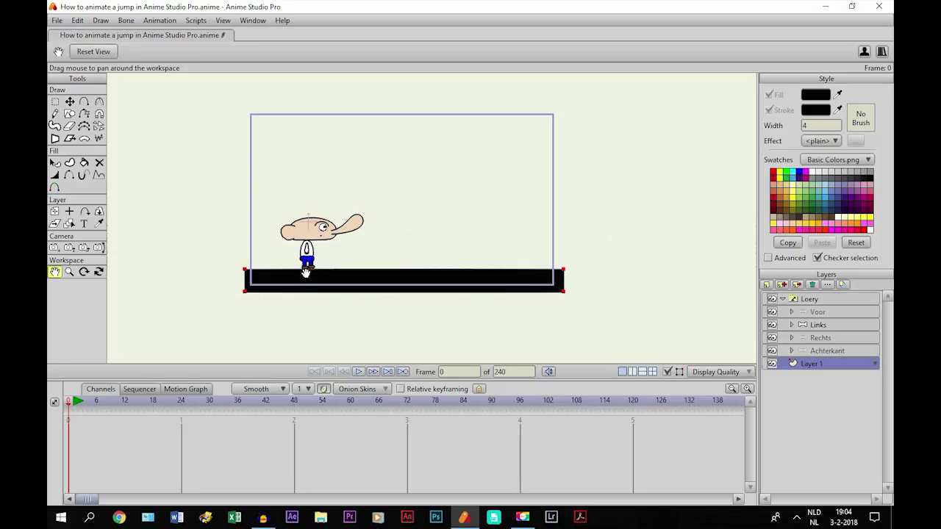
scroll(321, 305, up, 2)
scroll(399, 300, up, 4)
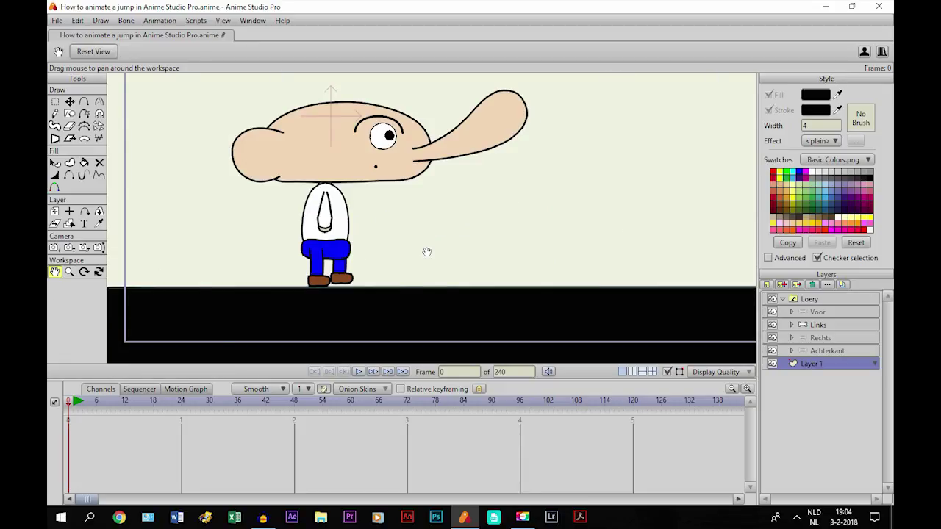
drag(427, 252, 498, 271)
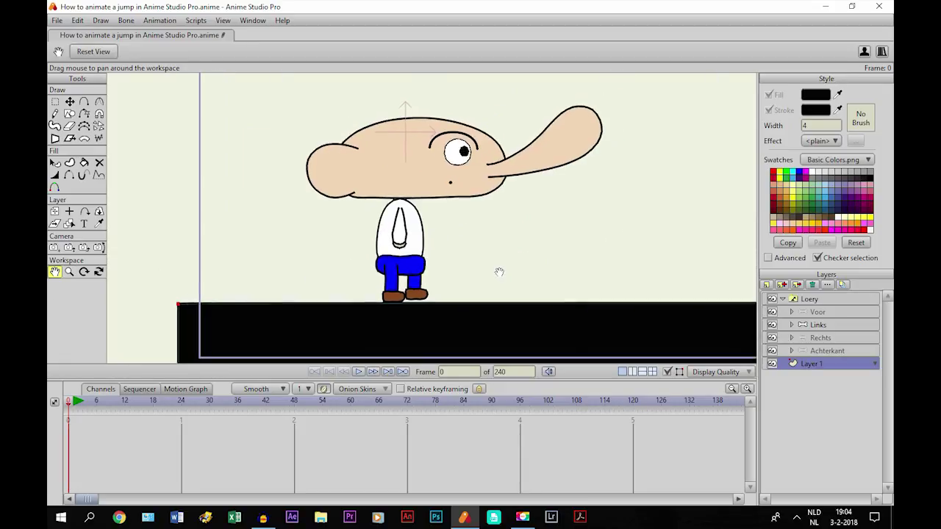
Select all bones of the Links layer at frame 24 and keyframe their standing pose
click(812, 325)
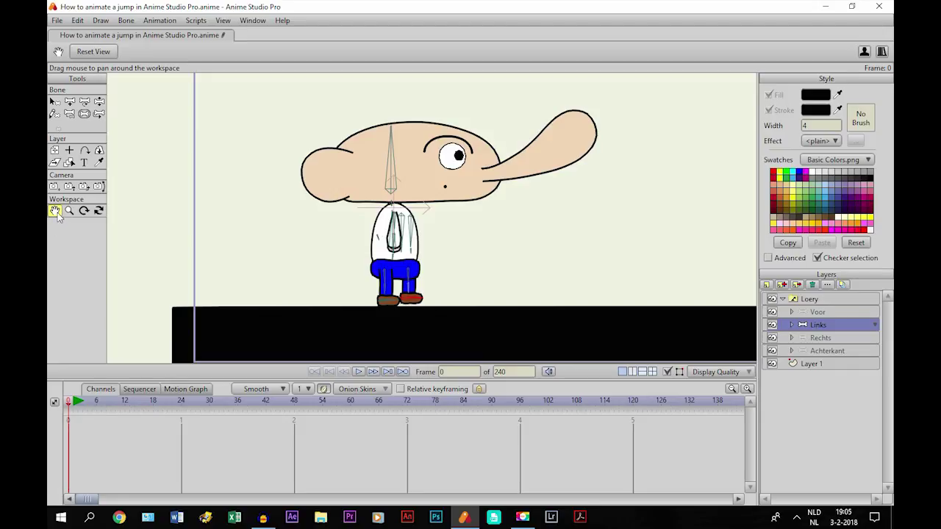
scroll(479, 241, up, 3)
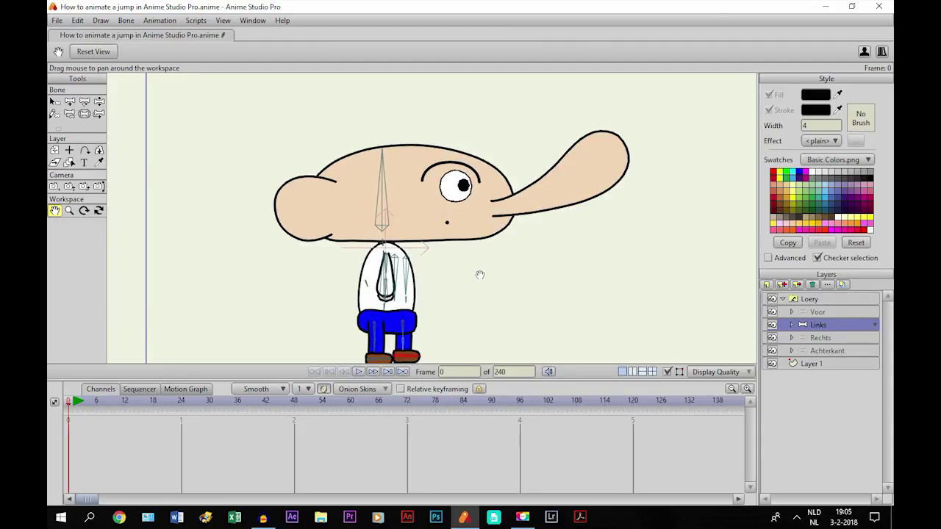
click(181, 403)
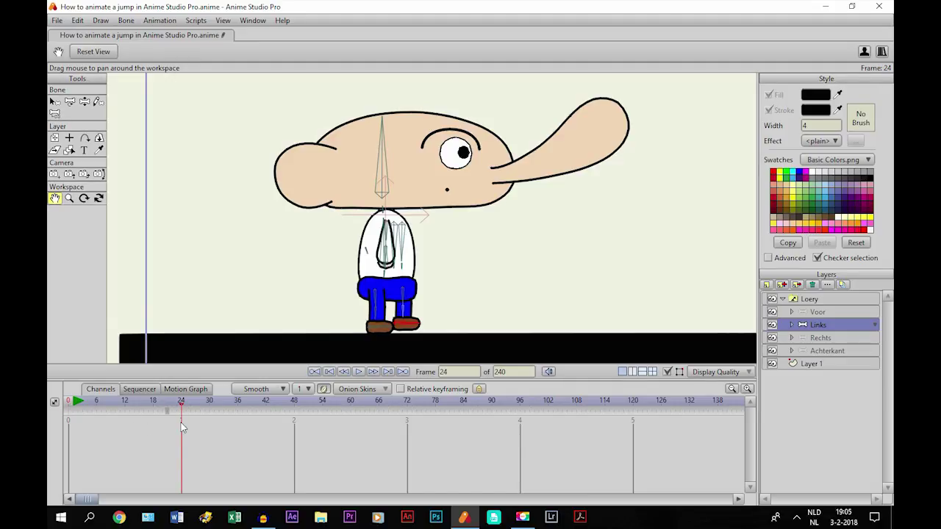
click(53, 102)
drag(296, 119, 504, 362)
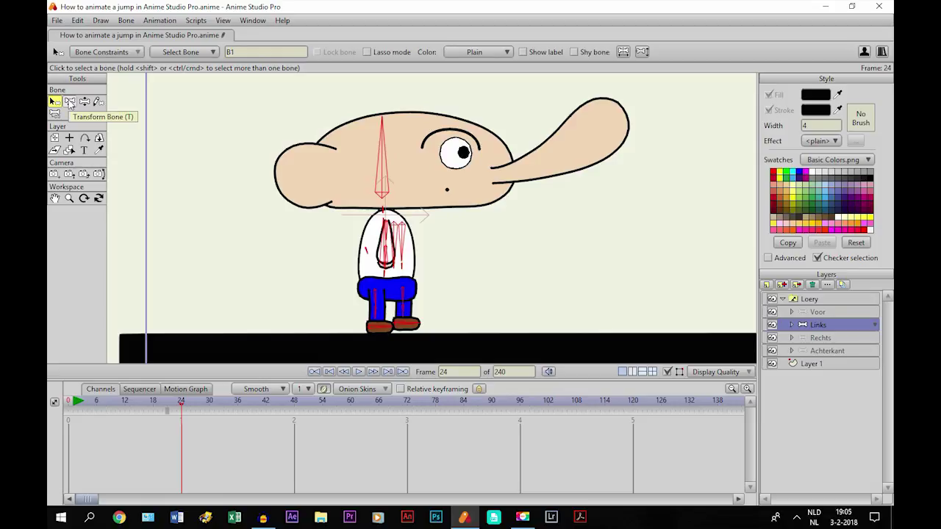
click(70, 102)
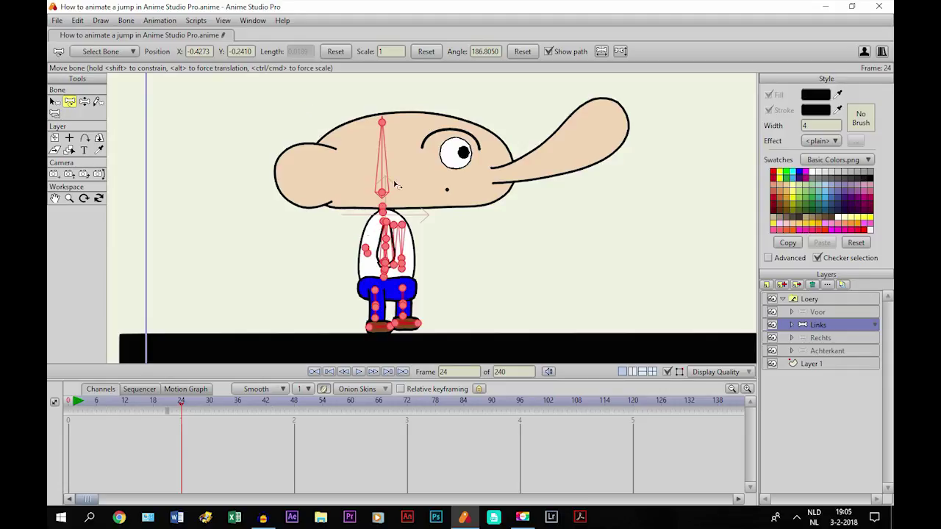
key(ctrl+f)
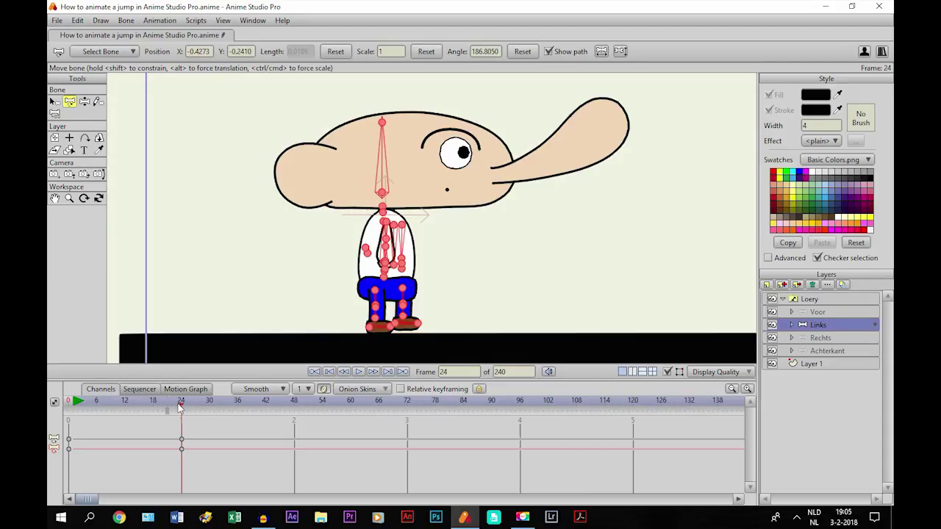
Deselect all of the character's bones
drag(149, 435, 106, 469)
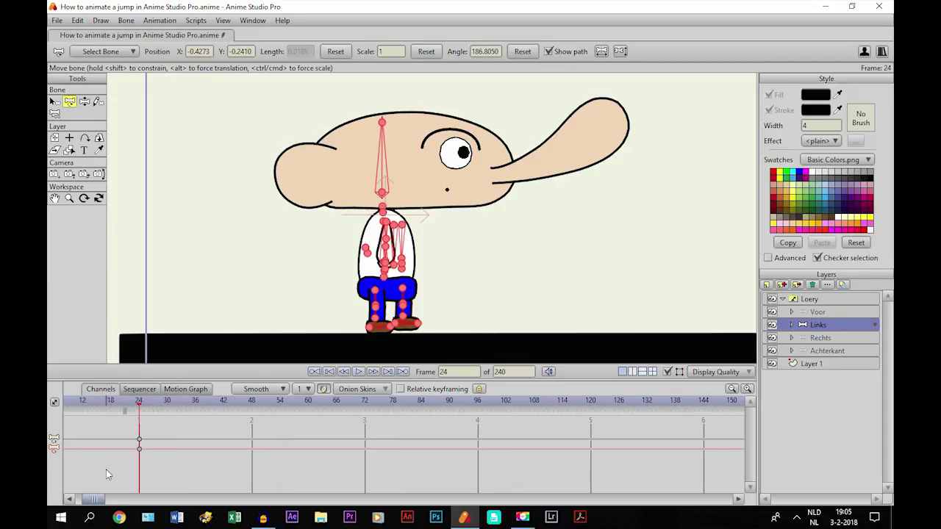
drag(96, 501, 79, 504)
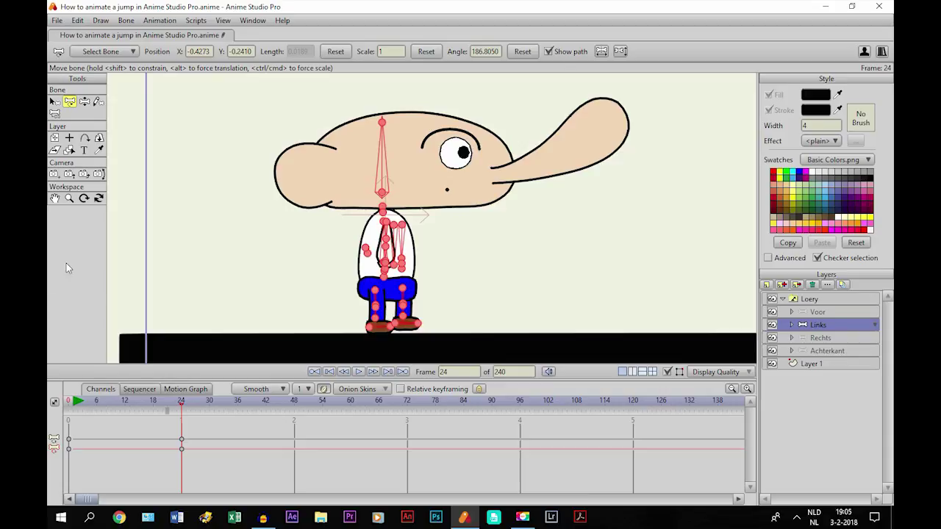
click(55, 102)
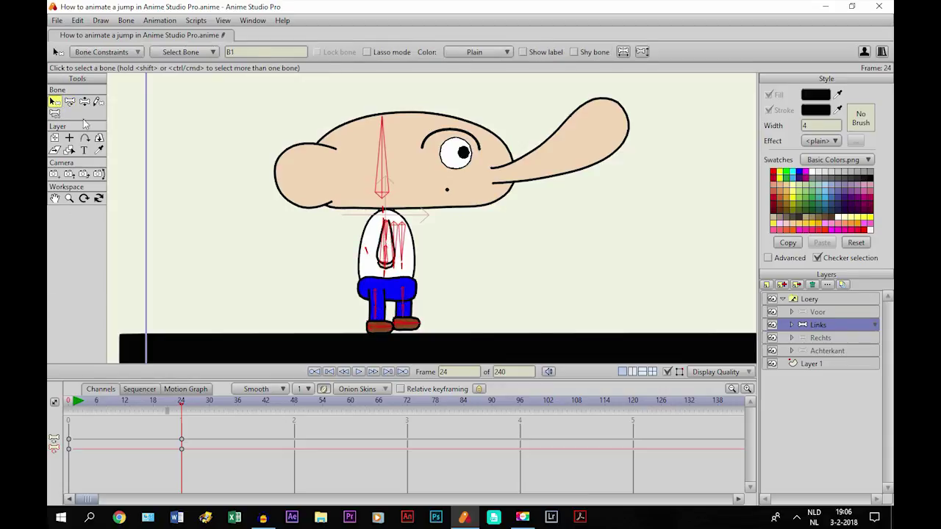
click(308, 268)
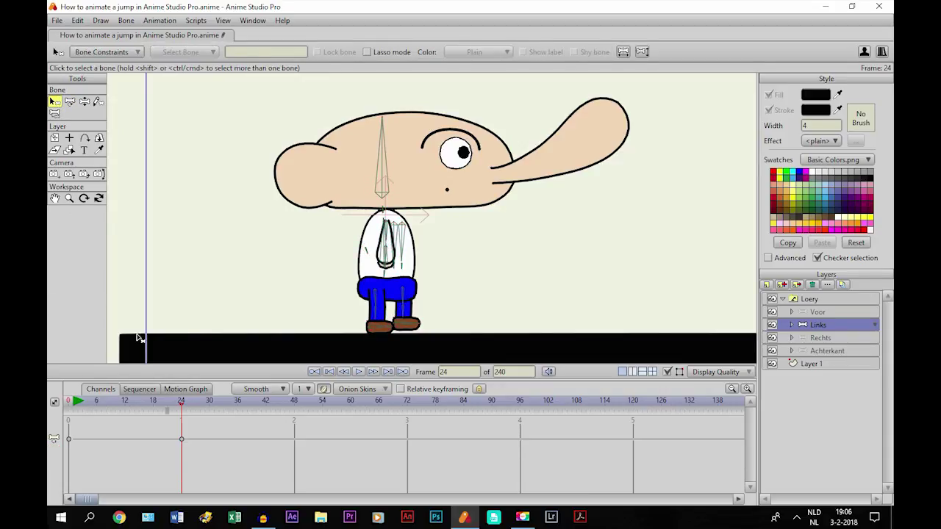
At frame 30, use Transform Bone to bend the front arm at the elbow so the forearm points forward
click(55, 198)
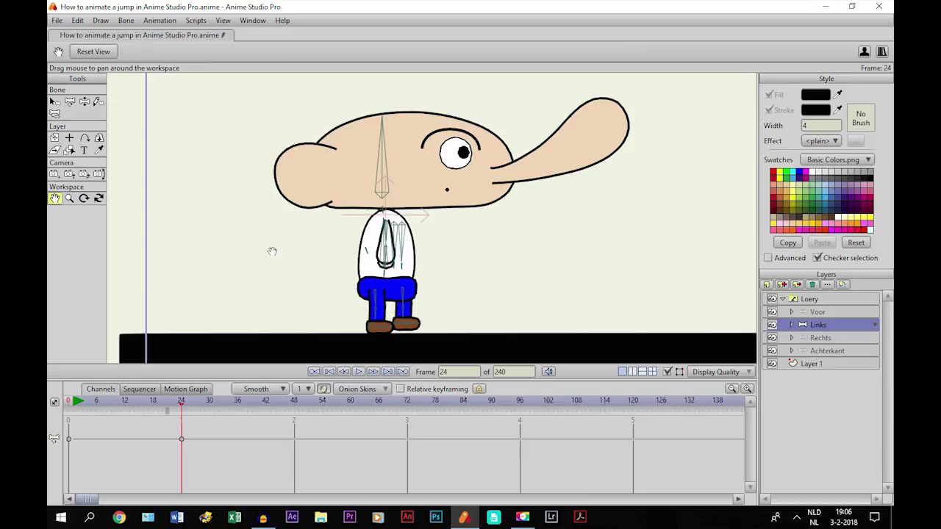
scroll(305, 279, up, 2)
drag(359, 295, 374, 278)
scroll(372, 225, up, 1)
scroll(381, 201, up, 2)
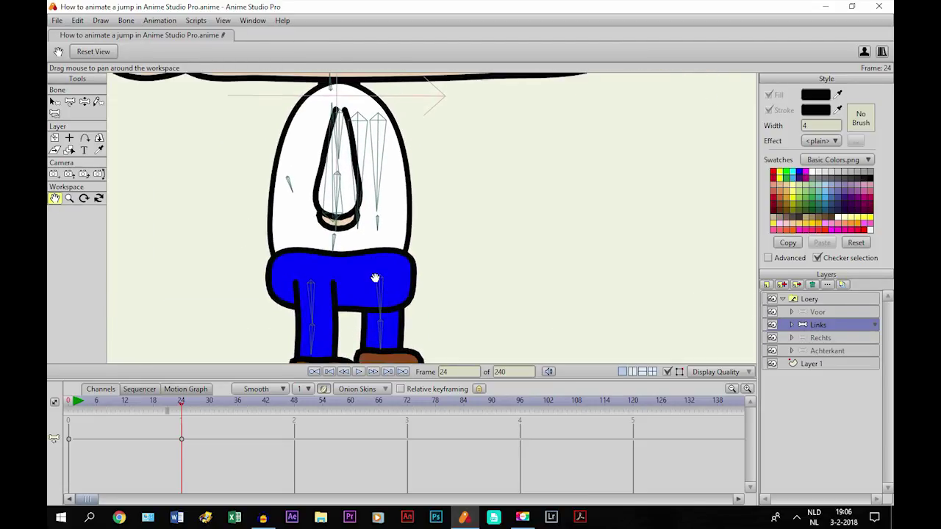
scroll(374, 278, down, 4)
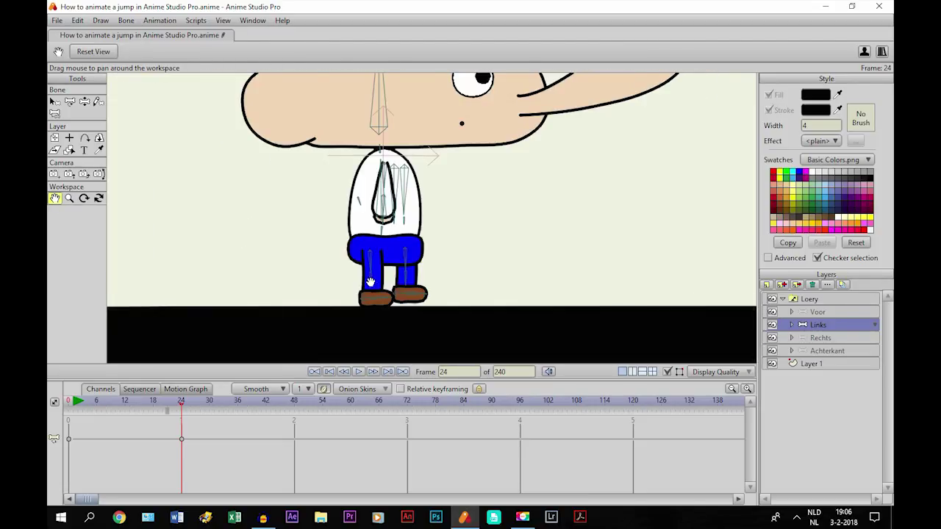
click(209, 403)
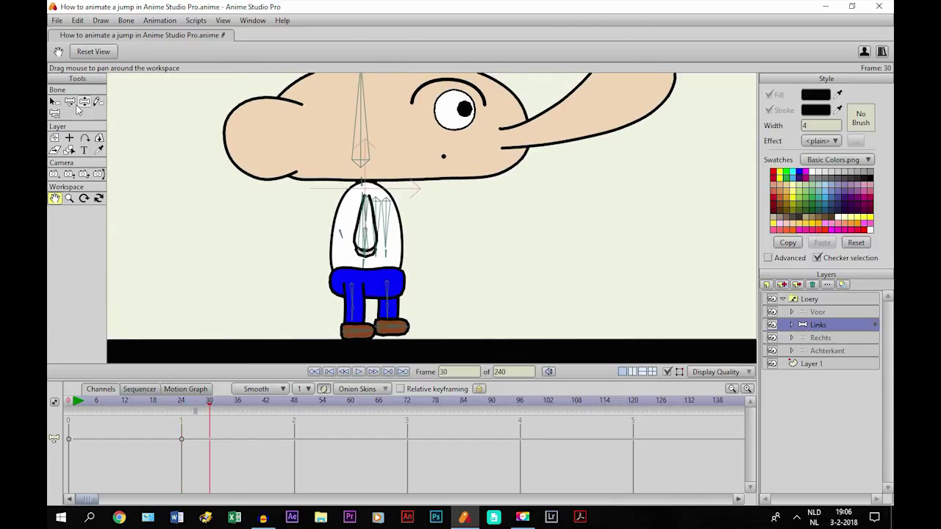
click(70, 103)
scroll(284, 210, up, 3)
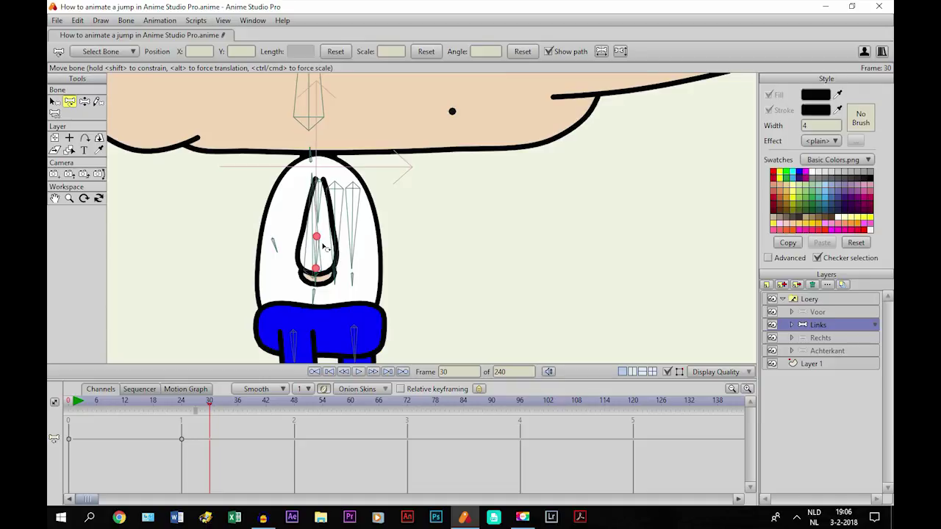
click(319, 250)
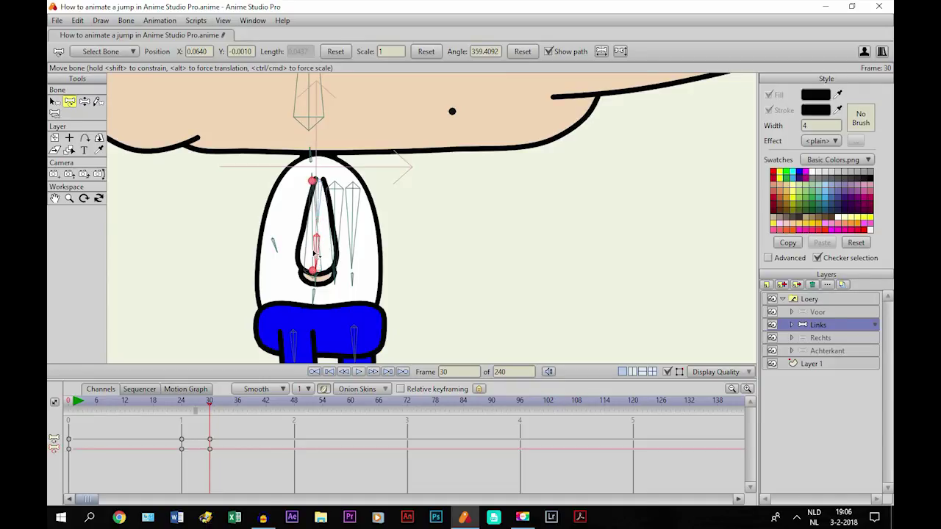
drag(317, 252, 330, 233)
drag(319, 196, 324, 195)
Rotate the rear arm's bone at frame 30 to about 240 degrees so the arm reaches forward
scroll(336, 202, down, 2)
scroll(340, 204, up, 2)
click(360, 219)
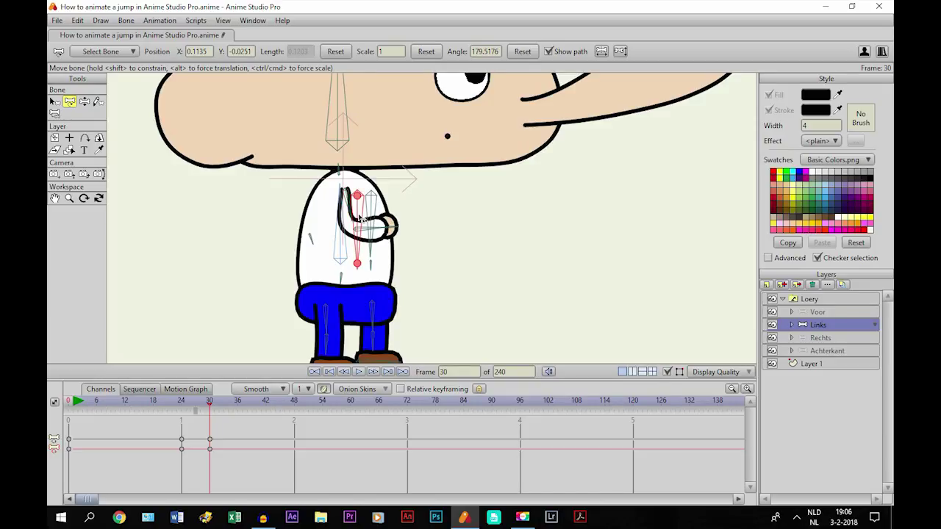
drag(360, 219, 371, 198)
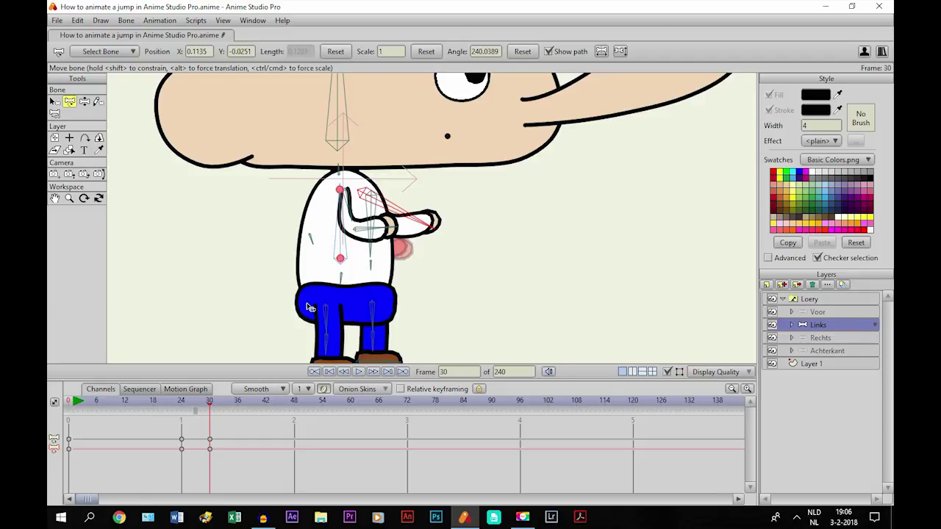
Turn off onion skins and rotate the torso bone at frame 30 so the upper body and head lean forward
click(324, 390)
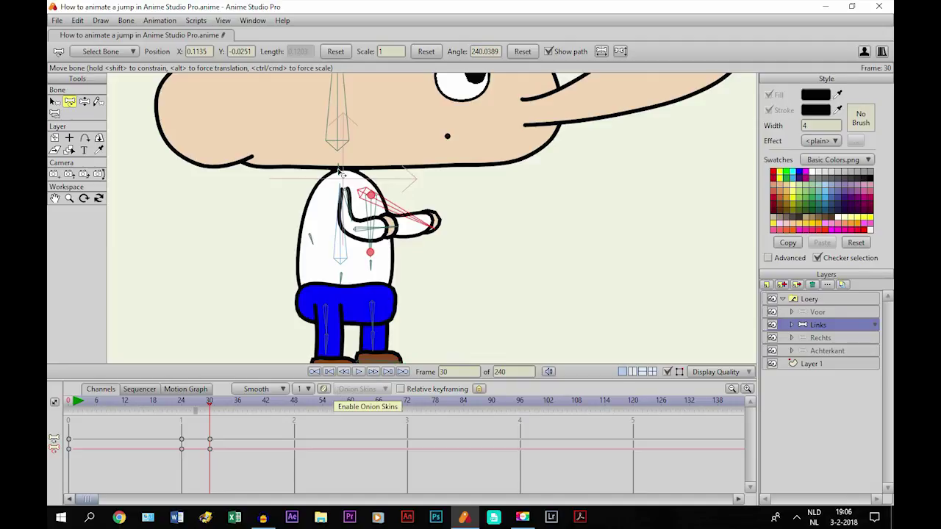
click(55, 200)
scroll(505, 242, down, 5)
scroll(504, 246, up, 4)
click(69, 101)
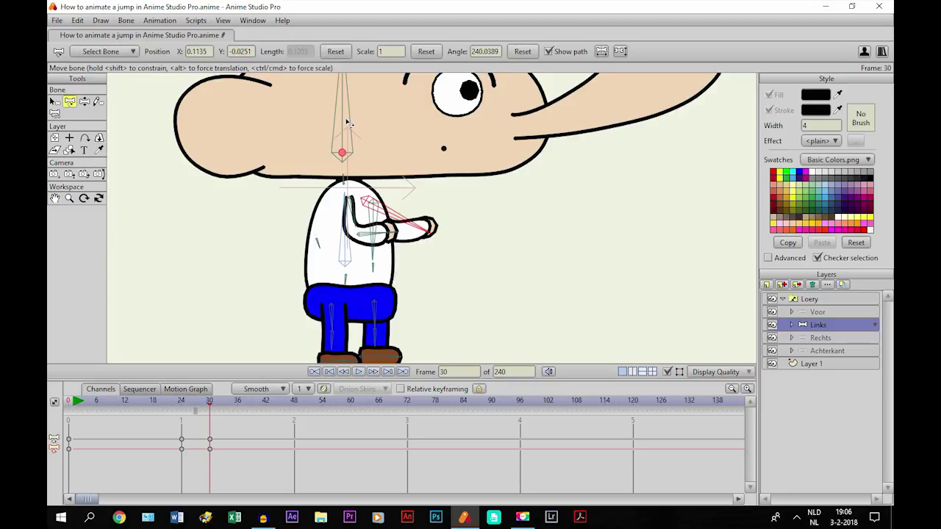
mouse_move(342, 119)
mouse_down()
mouse_move(335, 127)
mouse_move(342, 112)
mouse_up()
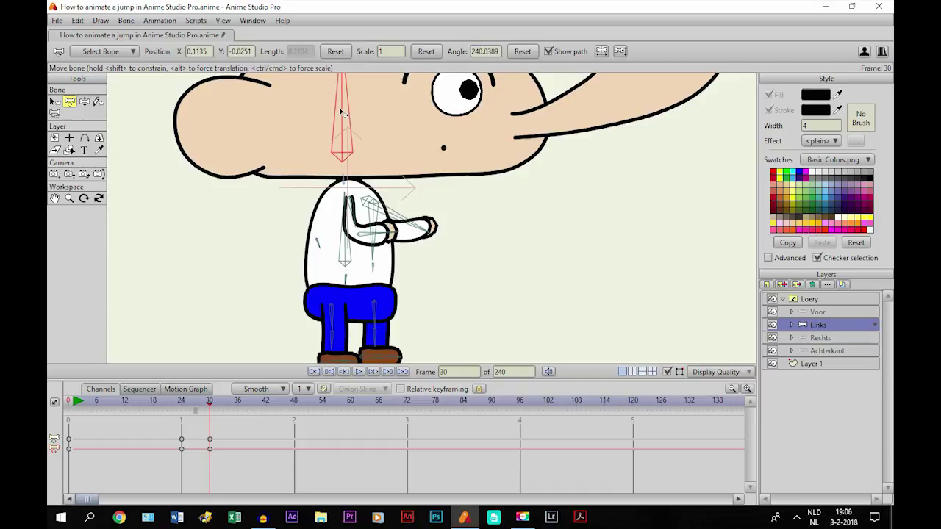
click(344, 242)
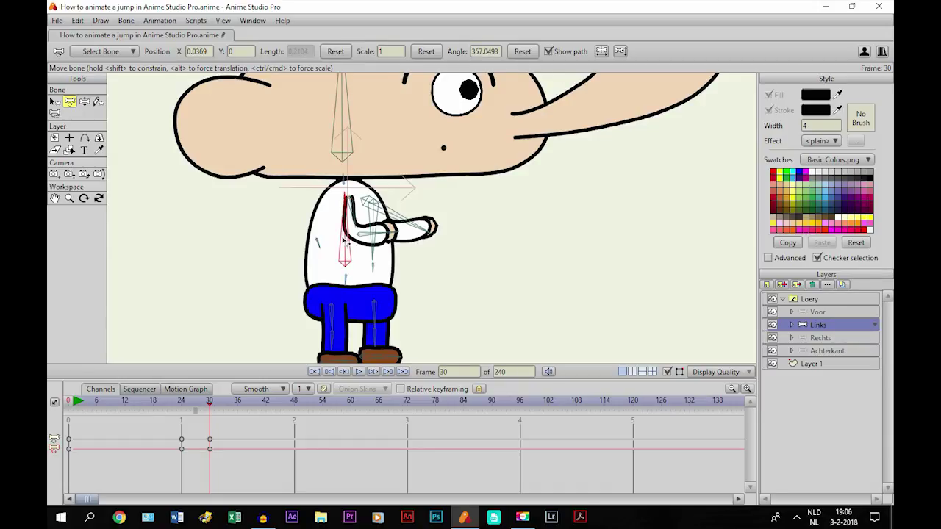
drag(344, 242, 353, 245)
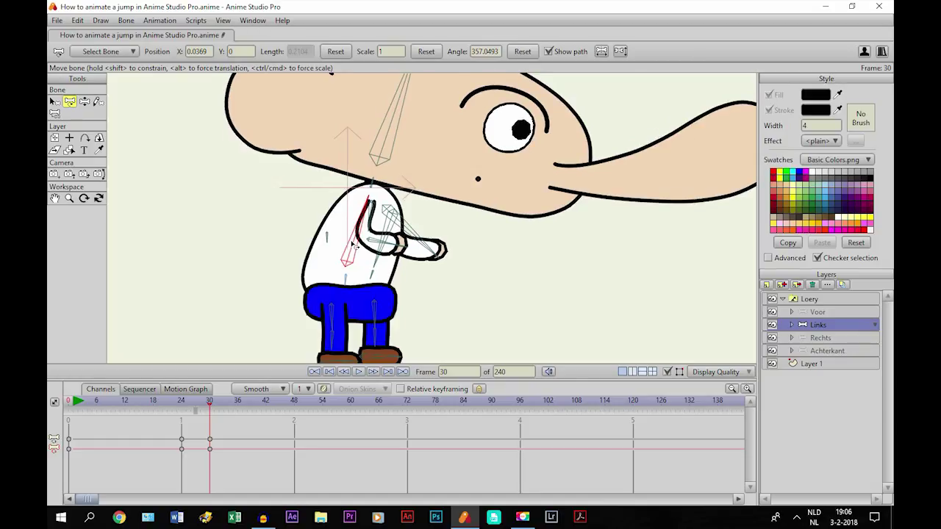
click(326, 237)
At frame 30, raise both thighs forward and bend both knees with Transform Bone to form a crouch
click(54, 198)
drag(257, 201, 279, 126)
scroll(287, 139, up, 3)
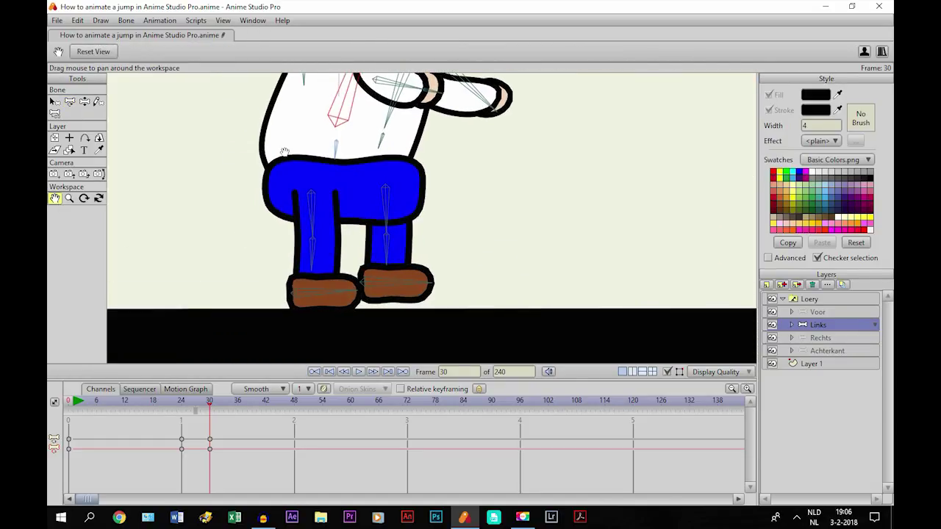
click(69, 101)
click(329, 209)
drag(317, 215, 355, 210)
drag(378, 218, 439, 206)
scroll(416, 221, down, 2)
Compare the poses at frames 24 and 30, then enable onion skins at frame 30 with the onion-skin marker on frame 24
click(55, 198)
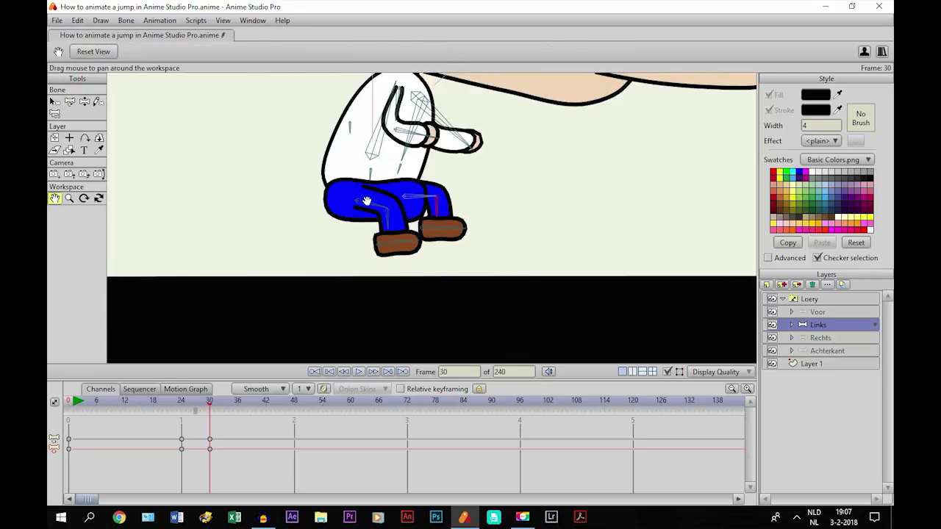
scroll(316, 242, down, 4)
mouse_move(179, 402)
mouse_down()
mouse_move(210, 398)
mouse_move(182, 402)
mouse_up()
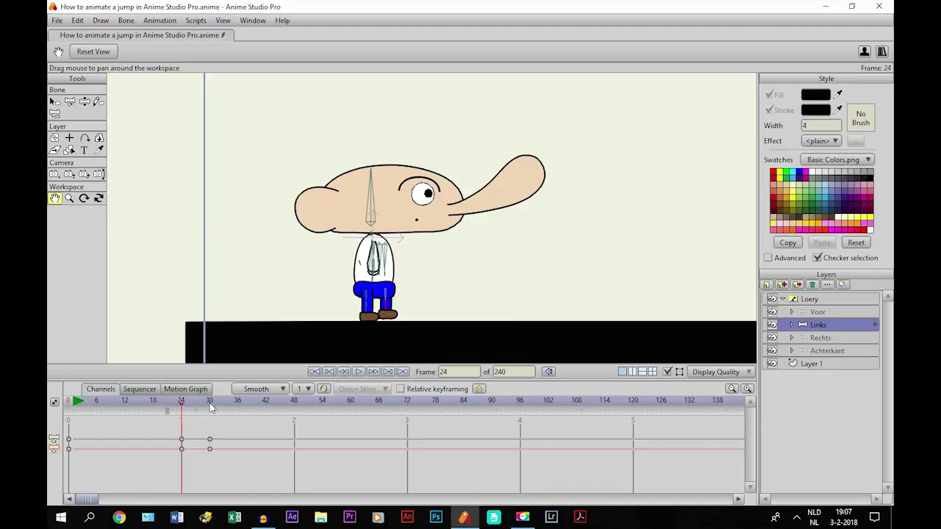
click(210, 406)
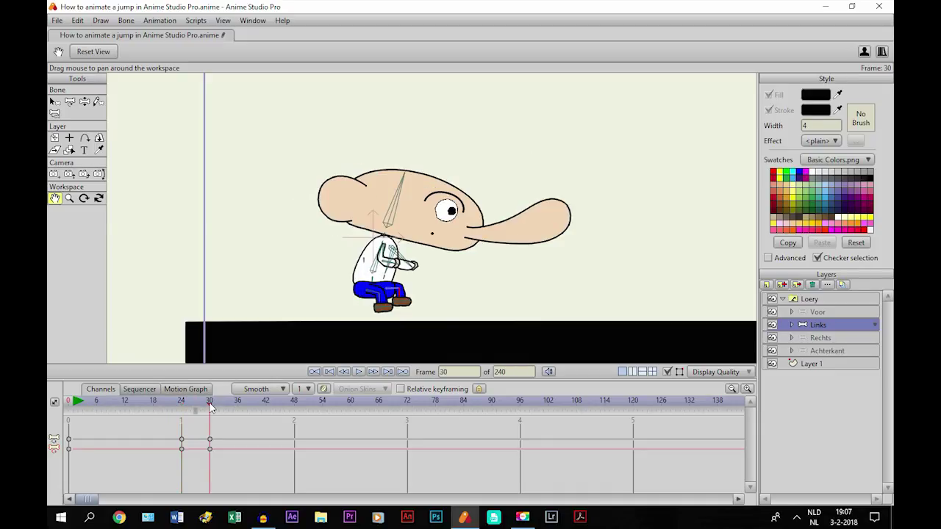
click(324, 389)
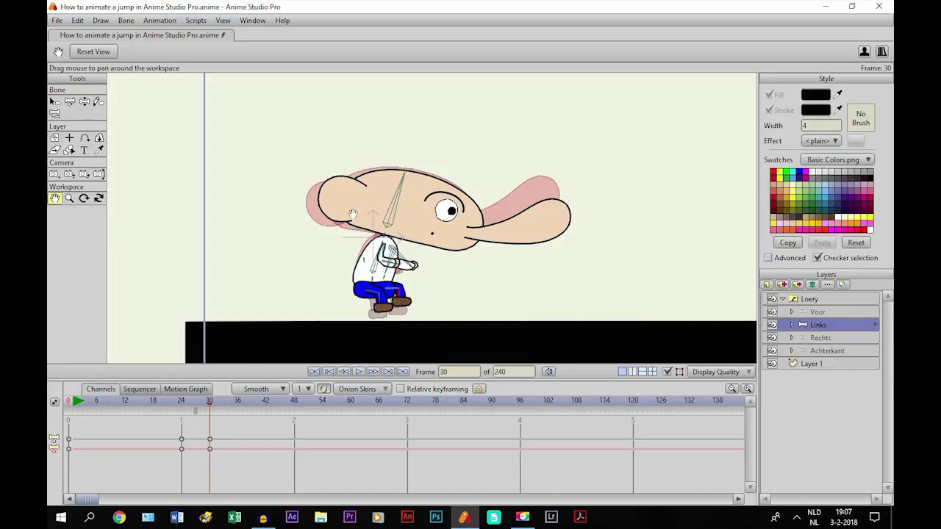
scroll(223, 218, up, 2)
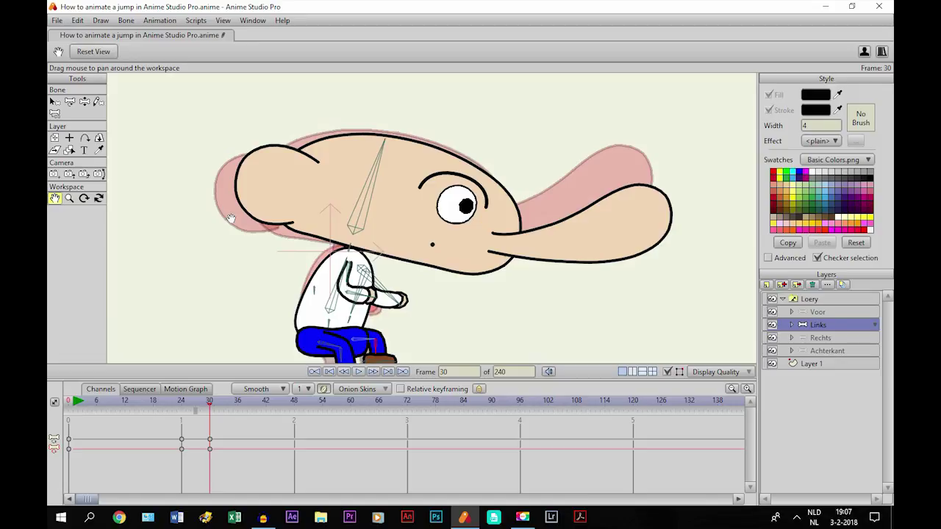
click(196, 412)
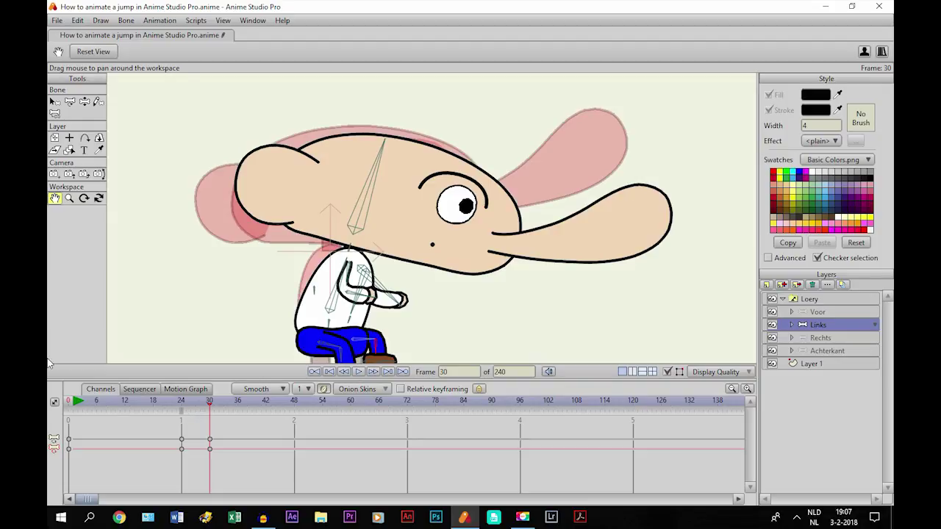
Use Transform Layer to keyframe the Links layer's position at frame 24 without moving it
drag(250, 294, 280, 176)
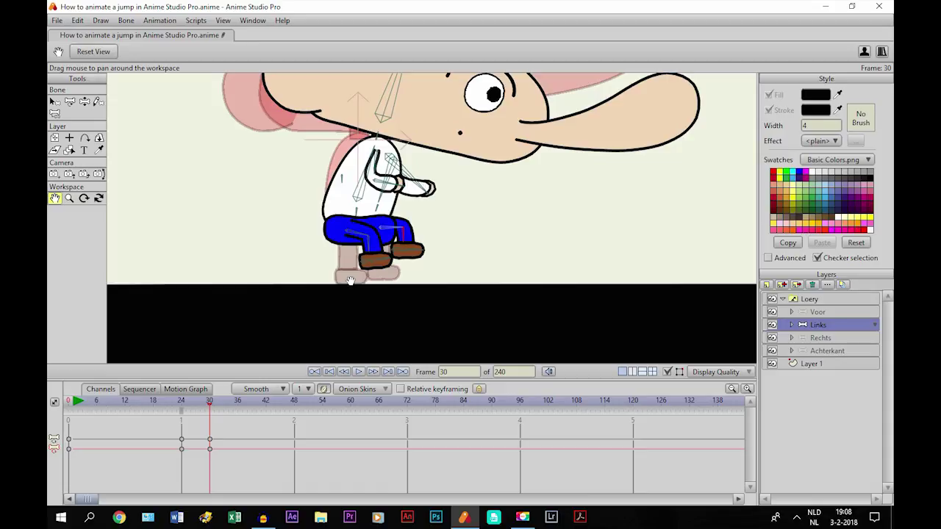
scroll(326, 190, up, 3)
drag(326, 190, 375, 174)
click(54, 137)
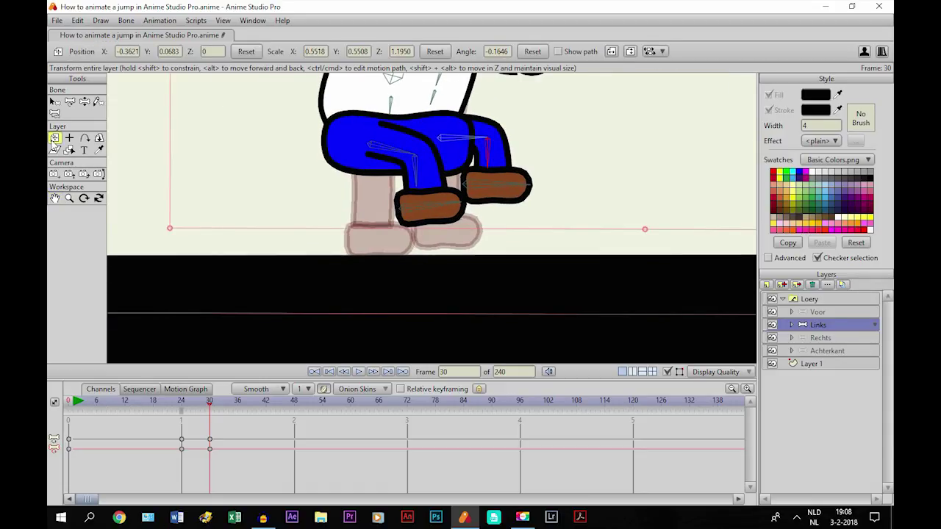
scroll(429, 254, down, 1)
scroll(428, 254, down, 2)
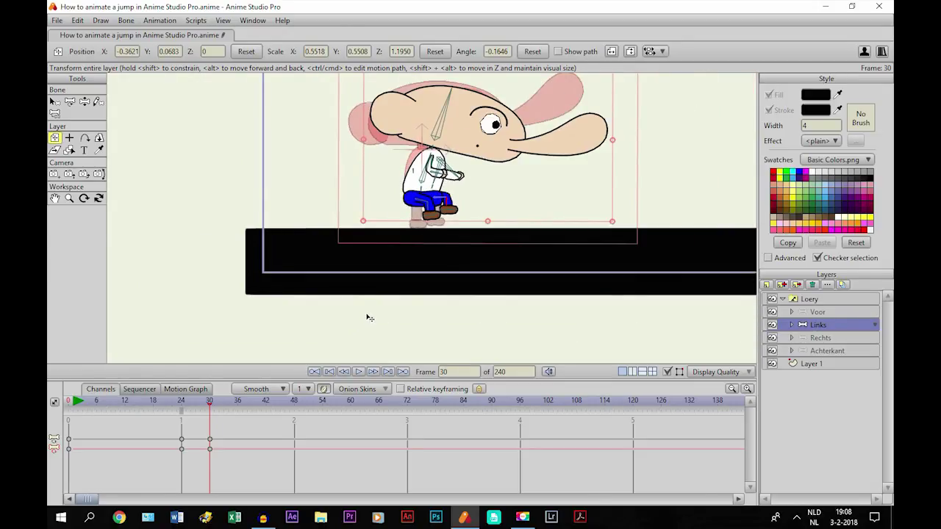
click(182, 404)
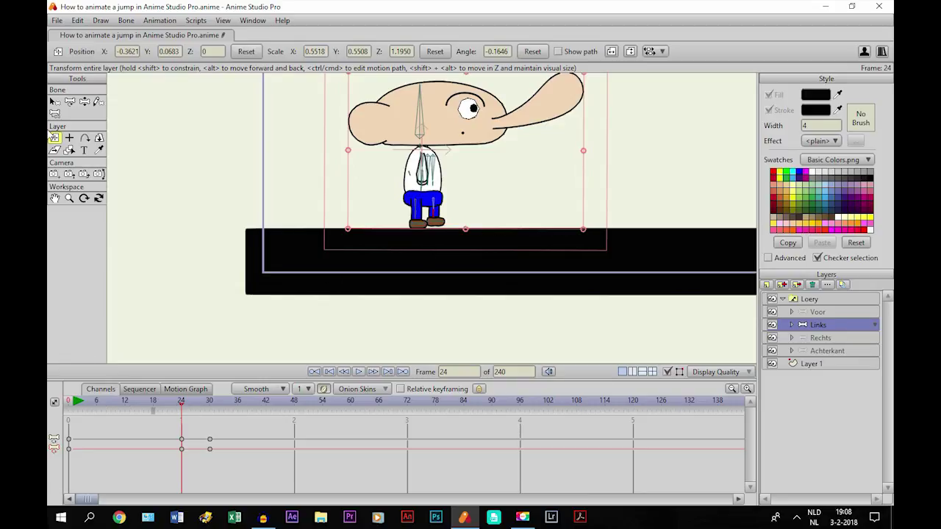
click(411, 142)
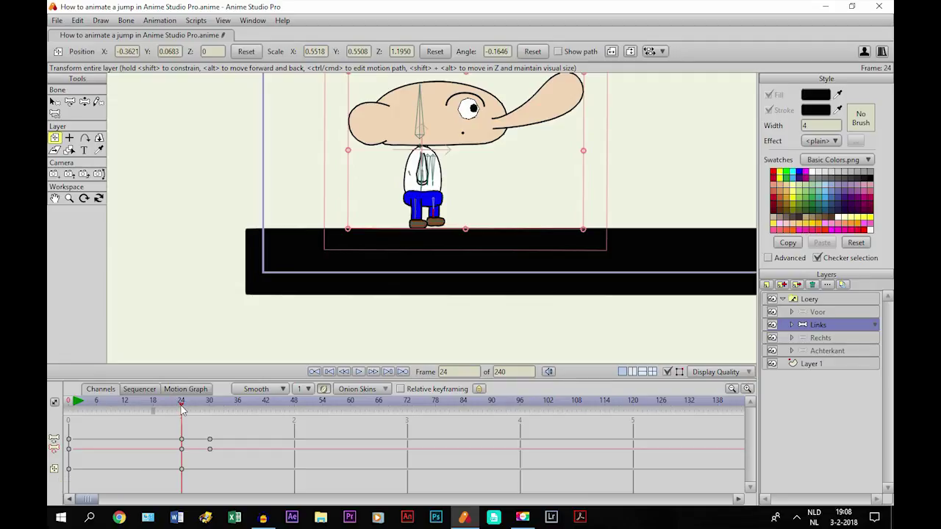
At frame 30, move the Links layer to about X -0.3877, Y 0.0508 and lower the rear leg, aligning both feet with the onion skin
click(55, 200)
scroll(518, 228, up, 1)
scroll(519, 229, up, 3)
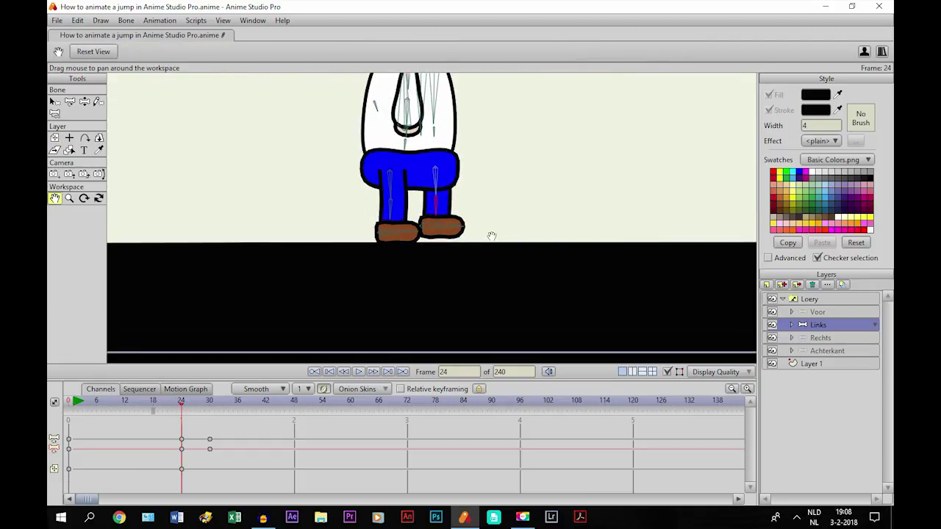
click(208, 409)
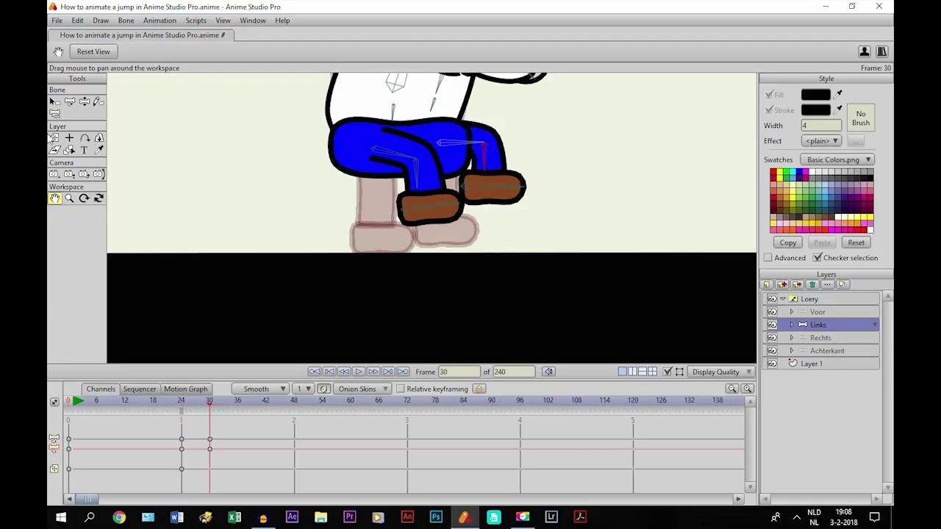
click(54, 137)
drag(399, 147, 359, 182)
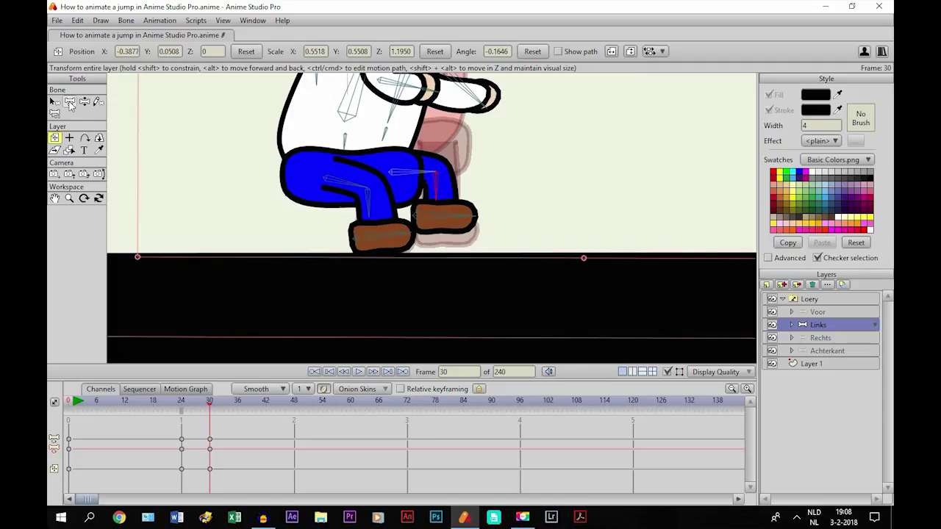
click(70, 104)
drag(405, 172, 438, 198)
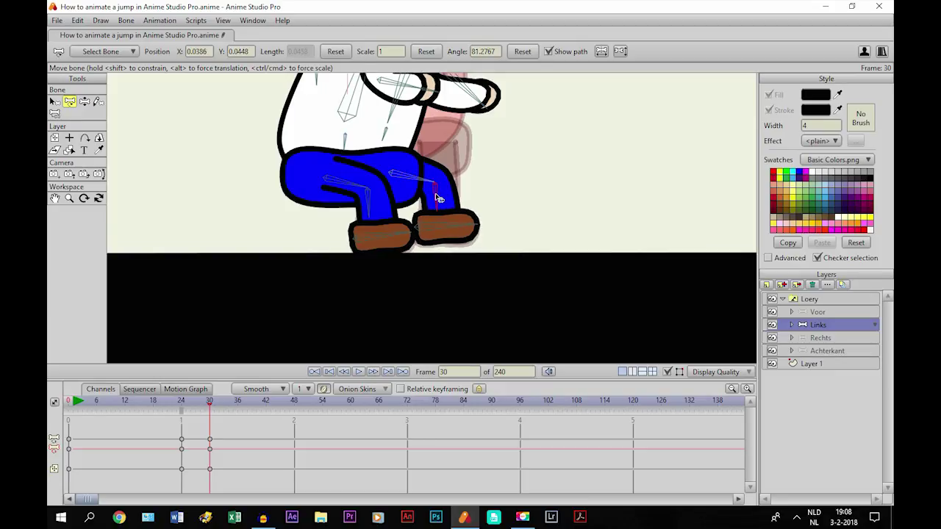
At frame 27, move the Links layer to about X -0.3774, Y 0.0623 to keep the feet planted on the floor
click(183, 406)
mouse_move(183, 405)
mouse_down()
mouse_move(210, 401)
mouse_move(195, 400)
mouse_up()
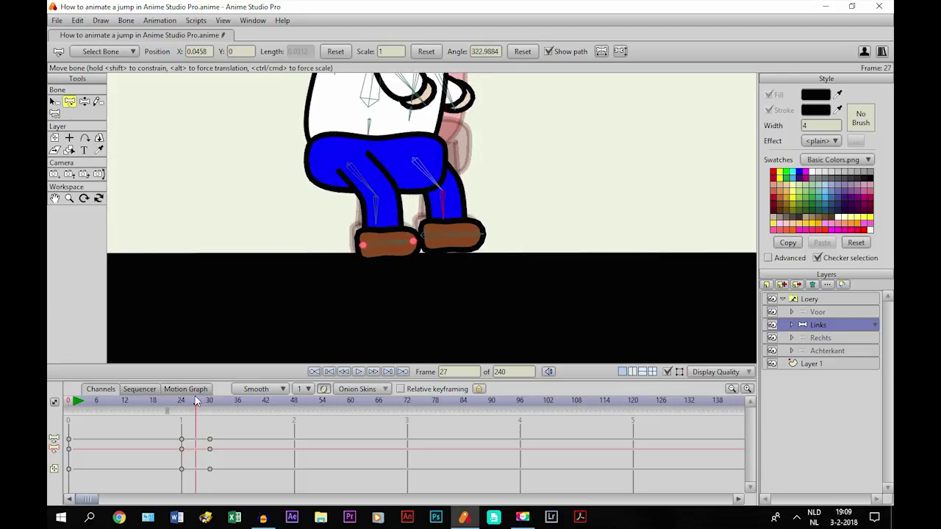
click(57, 138)
drag(369, 196, 364, 193)
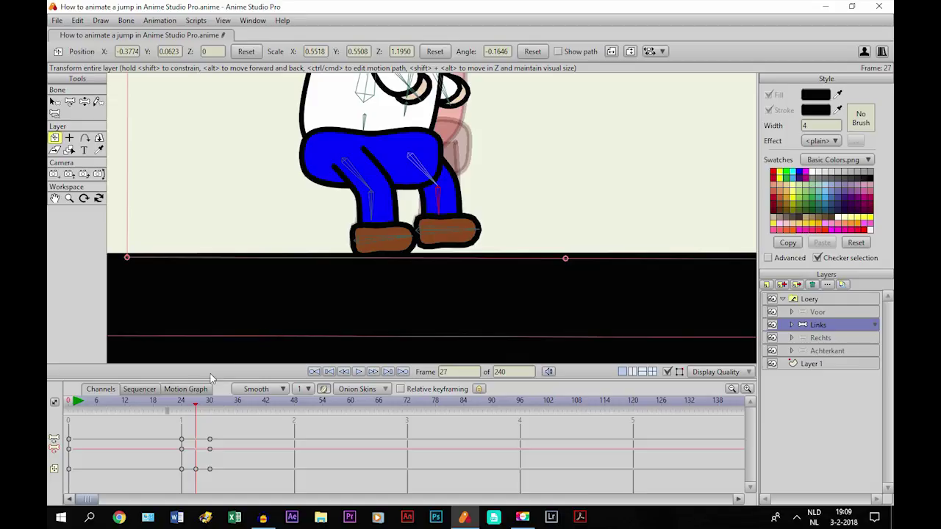
drag(181, 404, 212, 411)
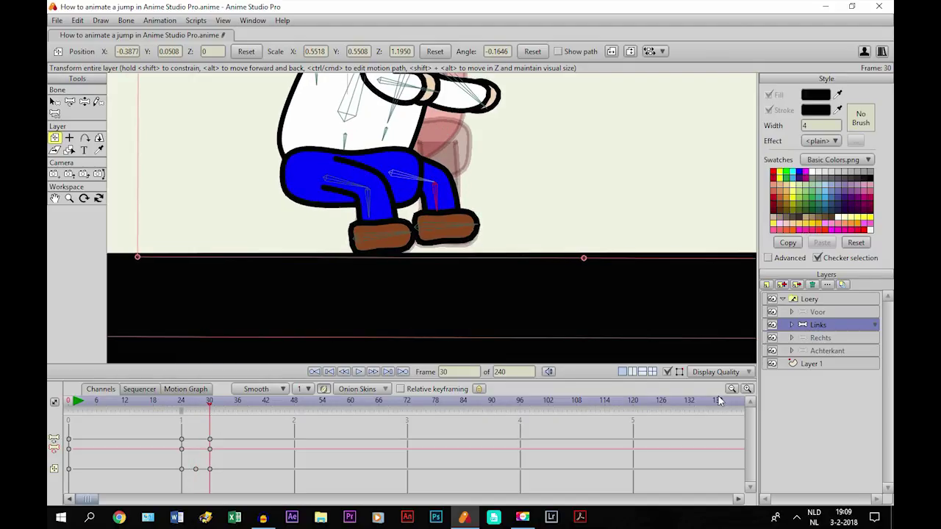
Hide the bones and onion skins and scrub from frame 24 to 30 to review the crouch
click(666, 372)
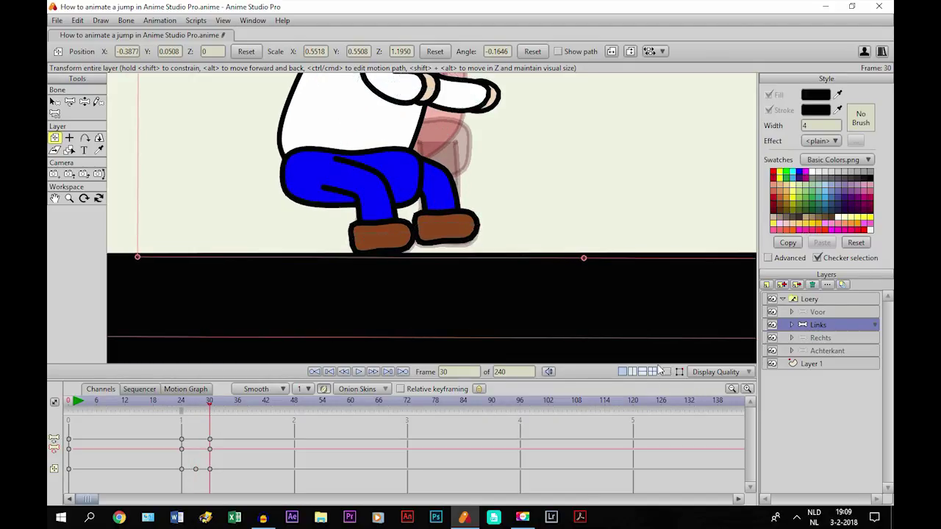
click(322, 390)
click(55, 199)
scroll(485, 239, down, 3)
drag(491, 233, 456, 332)
scroll(422, 317, down, 3)
scroll(397, 321, down, 3)
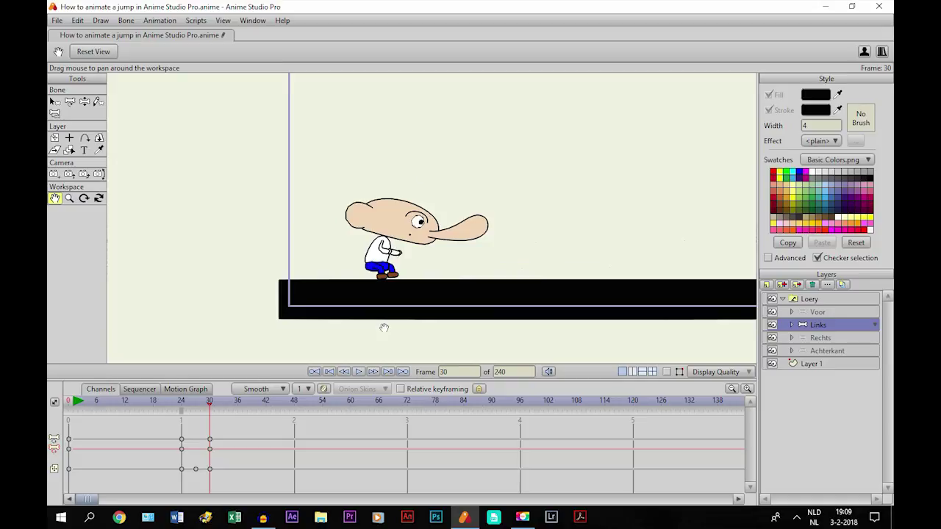
click(179, 404)
drag(178, 404, 211, 414)
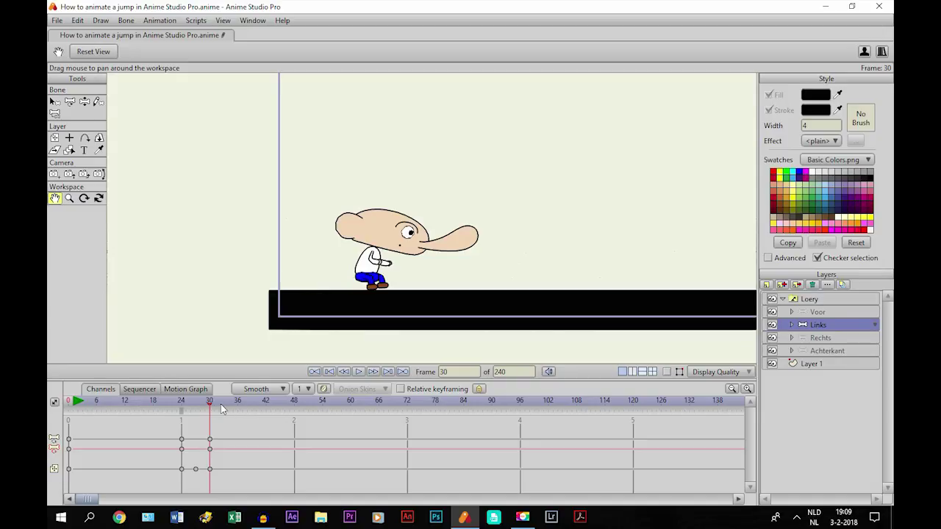
Go to frame 33 and show the character's bones again
drag(222, 409, 223, 409)
scroll(377, 301, up, 2)
drag(376, 302, 409, 234)
scroll(412, 235, up, 4)
drag(344, 226, 414, 210)
drag(413, 243, 418, 249)
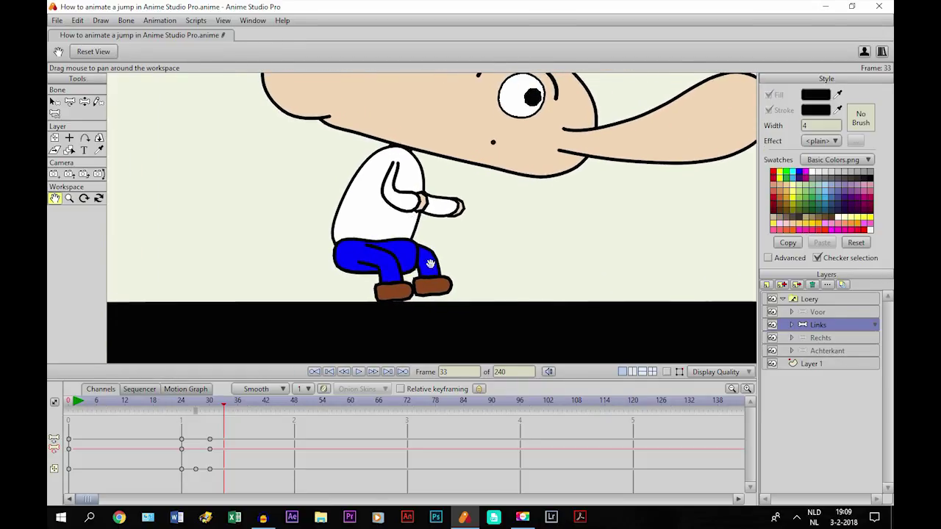
click(664, 372)
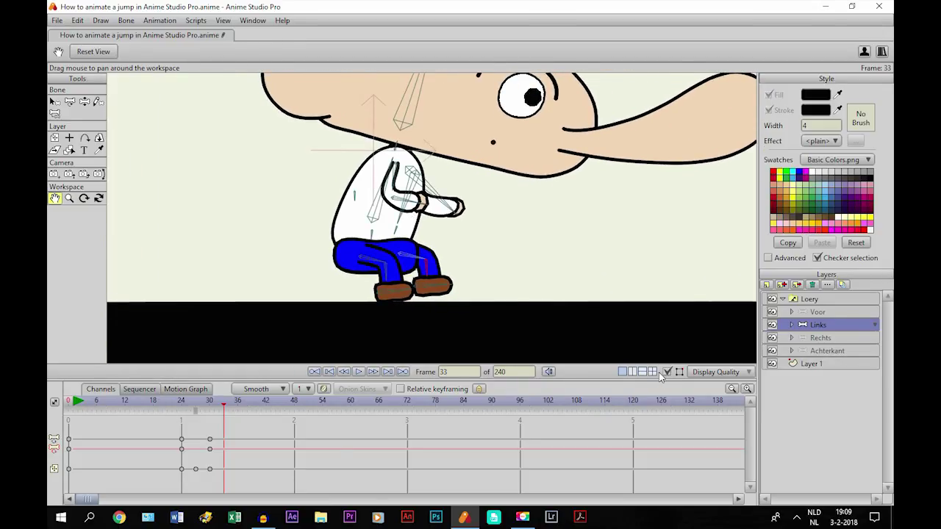
At frame 33, straighten the front arm down along the torso and rotate the rear arm's bone to about 175 degrees
click(210, 403)
click(224, 404)
click(69, 101)
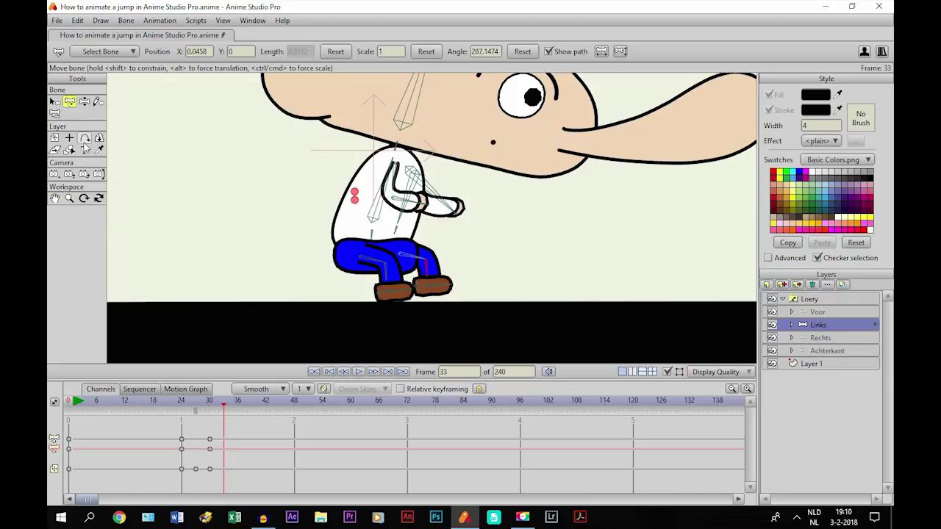
scroll(365, 214, up, 1)
mouse_move(365, 213)
mouse_down()
mouse_move(385, 197)
mouse_move(371, 209)
mouse_up()
drag(375, 168, 368, 166)
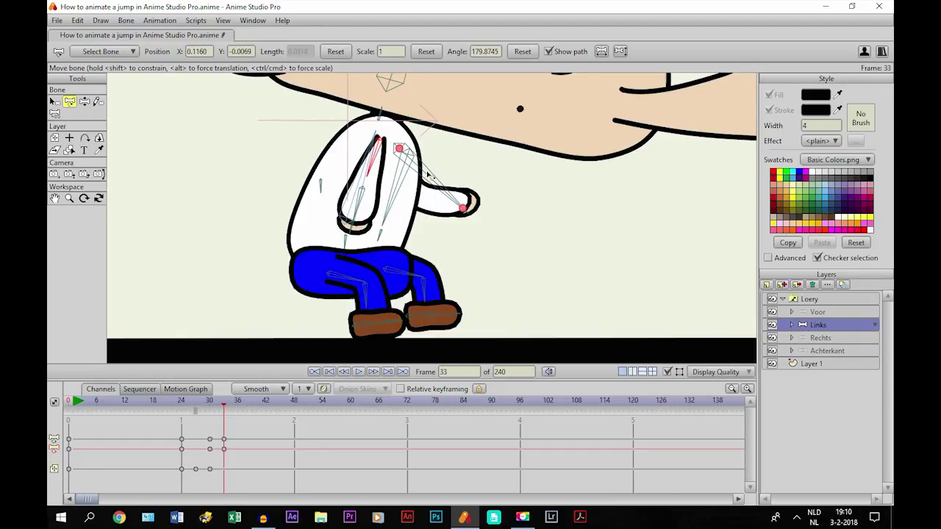
drag(433, 181, 381, 219)
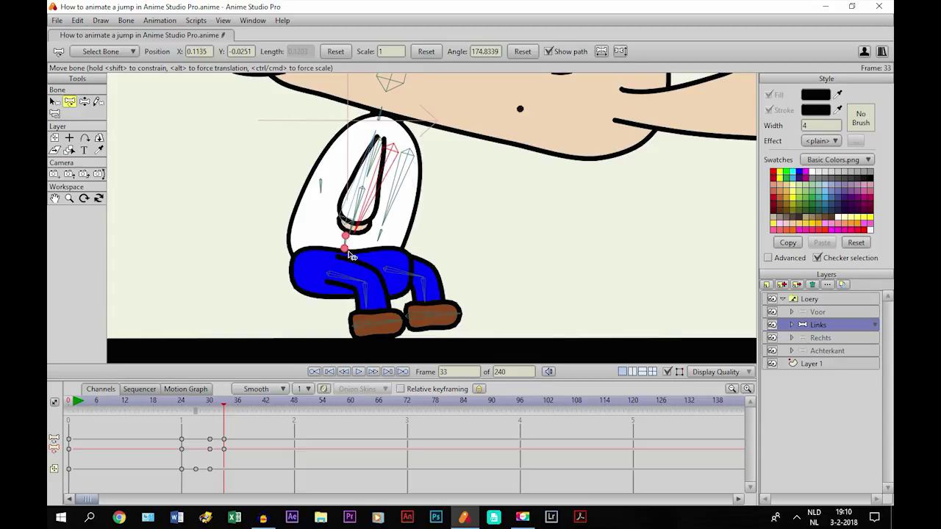
At frame 33, swing both legs backward and straighten the knees so the feet trail behind the body
drag(340, 279, 272, 373)
drag(326, 288, 325, 288)
drag(412, 284, 383, 305)
mouse_move(377, 309)
mouse_down()
mouse_move(397, 314)
mouse_move(388, 291)
mouse_move(373, 292)
mouse_up()
Tilt the head bone backward at frame 33 to about 389 degrees so the face points upward
scroll(373, 261, down, 4)
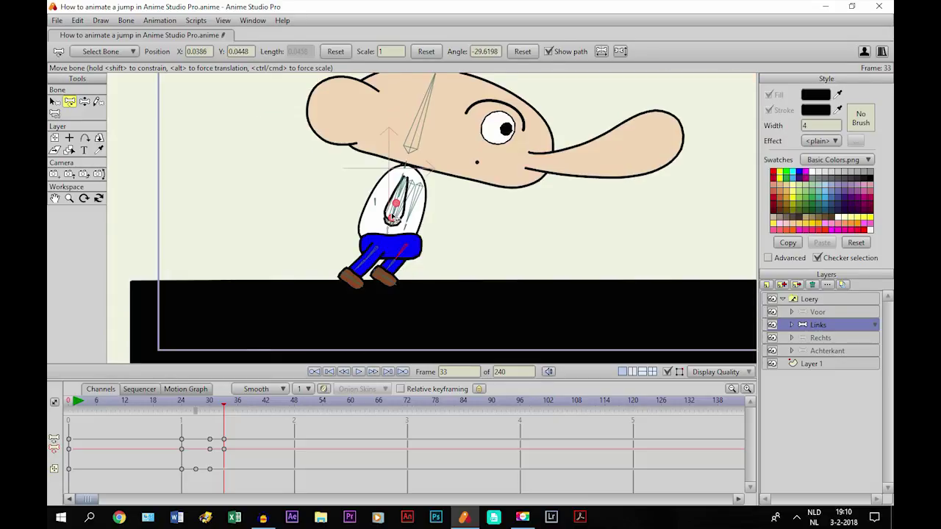
drag(426, 135, 402, 133)
scroll(441, 158, down, 3)
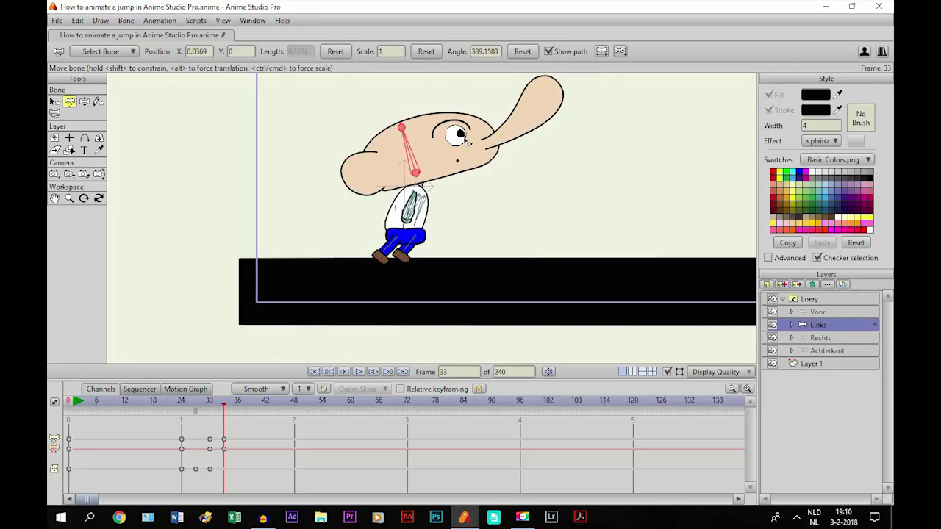
click(401, 243)
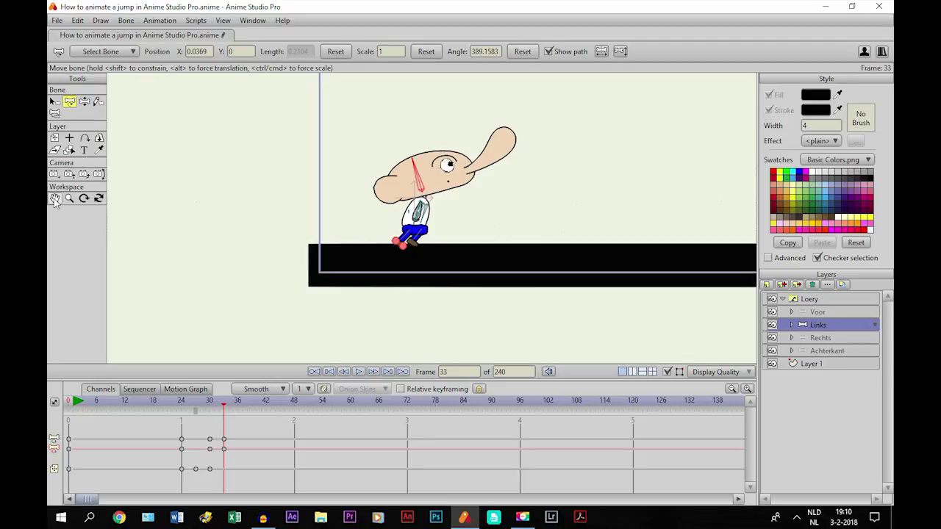
Turn on the onion skin for frame 30 only and, at frame 33, move the Links layer to X -0.3248, Y 0.0685 to align the feet
click(56, 199)
scroll(598, 273, up, 3)
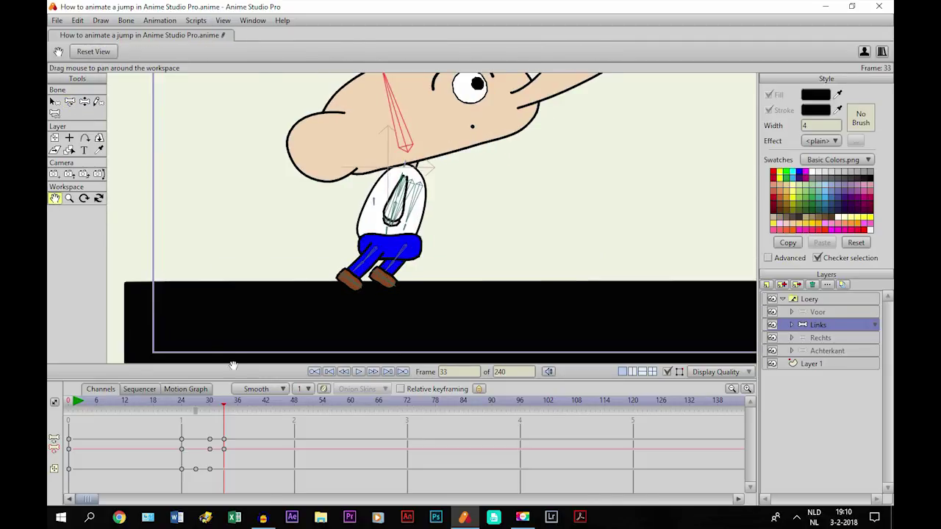
click(54, 137)
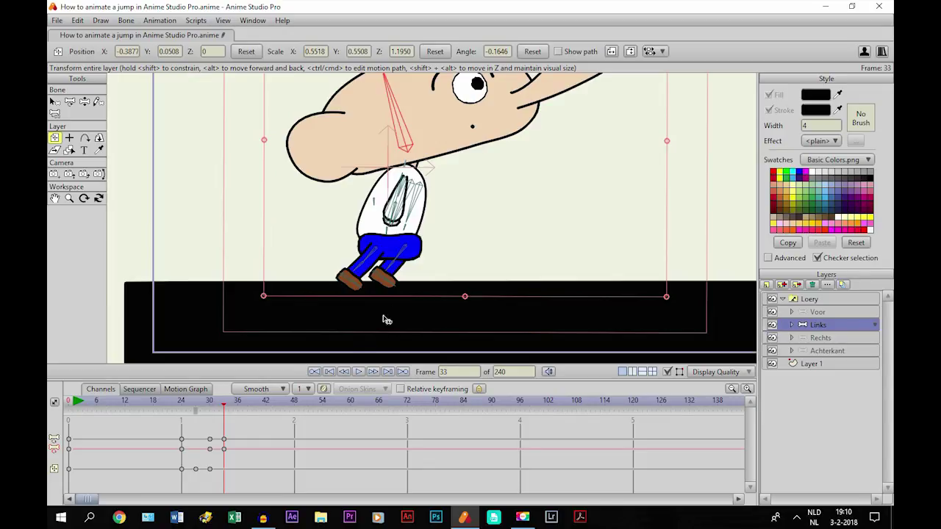
click(324, 389)
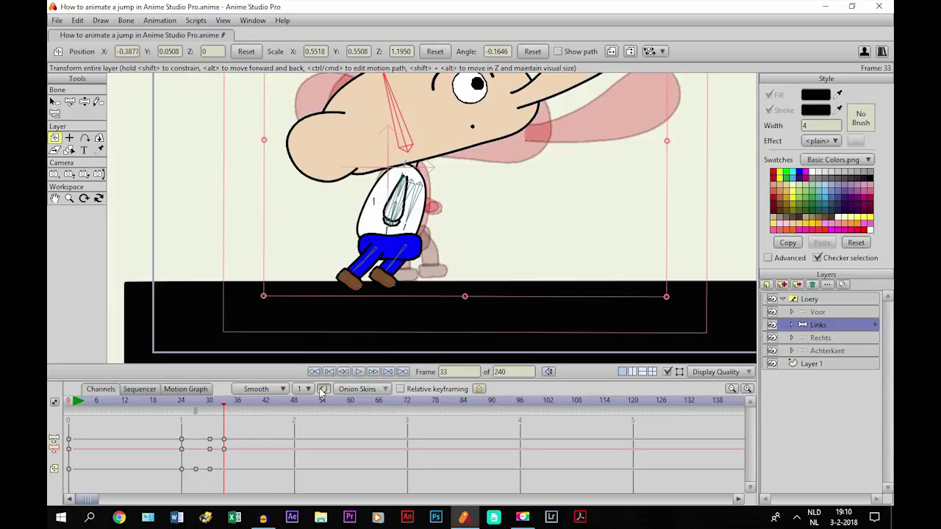
click(195, 412)
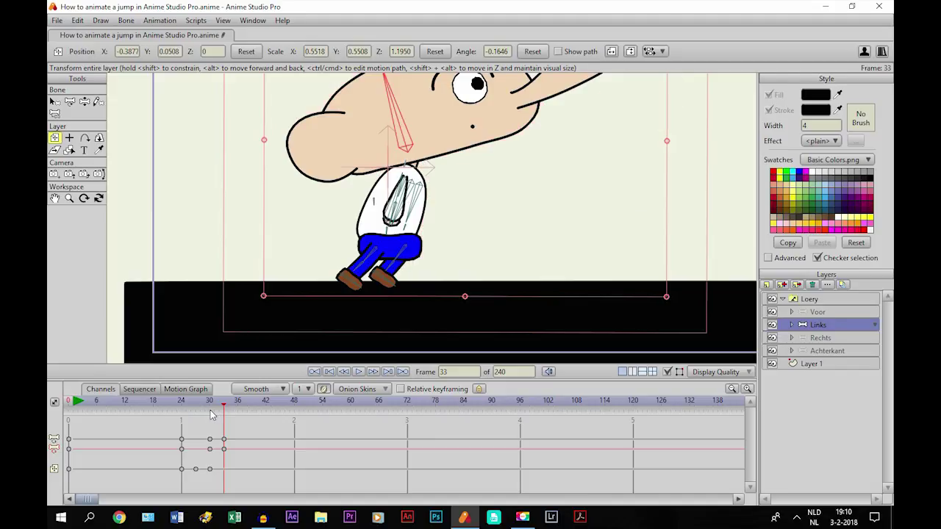
click(210, 412)
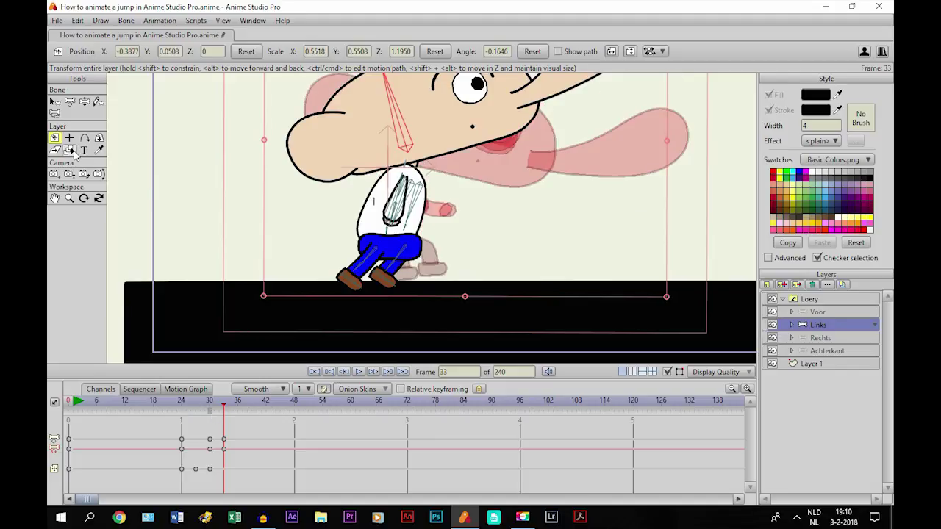
scroll(118, 177, up, 2)
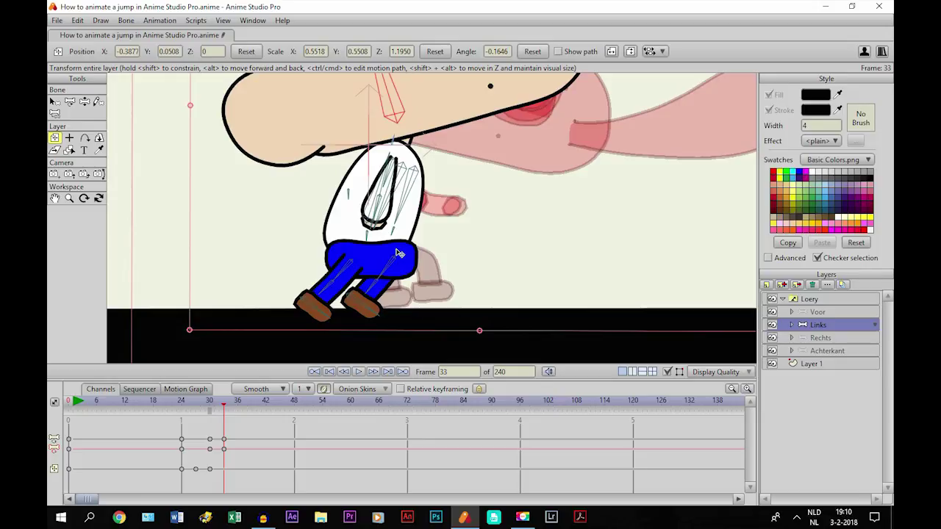
drag(400, 252, 478, 234)
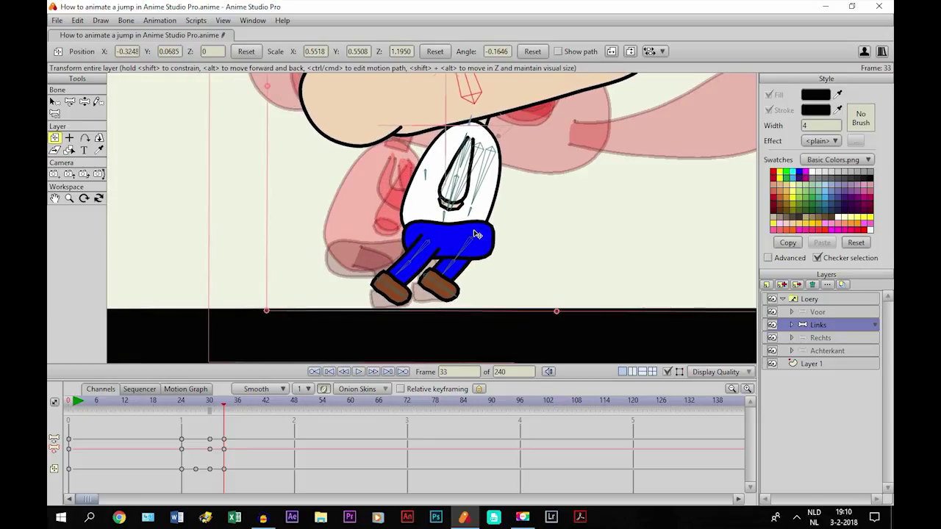
Hide the onion skins and bones, and scrub through frames 24 to 33 to review the crouch and take-off
scroll(440, 245, down, 3)
scroll(430, 248, down, 1)
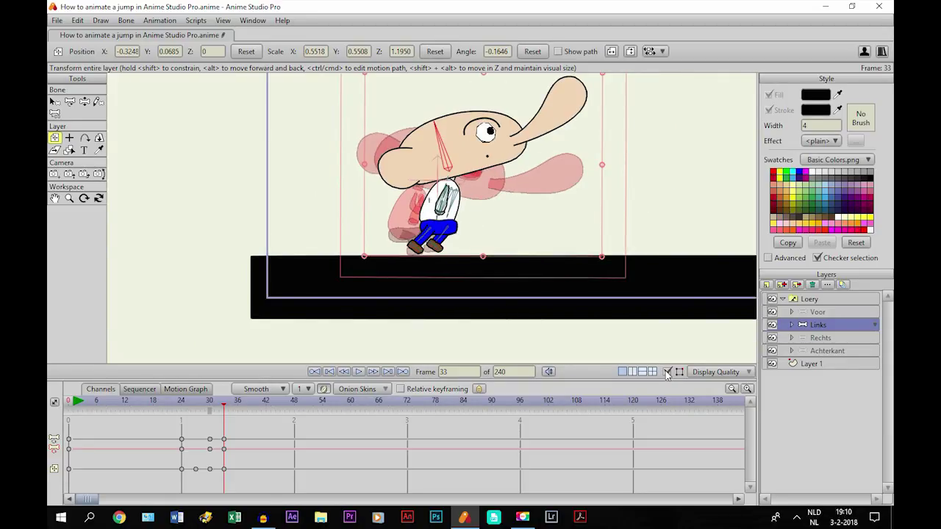
click(325, 389)
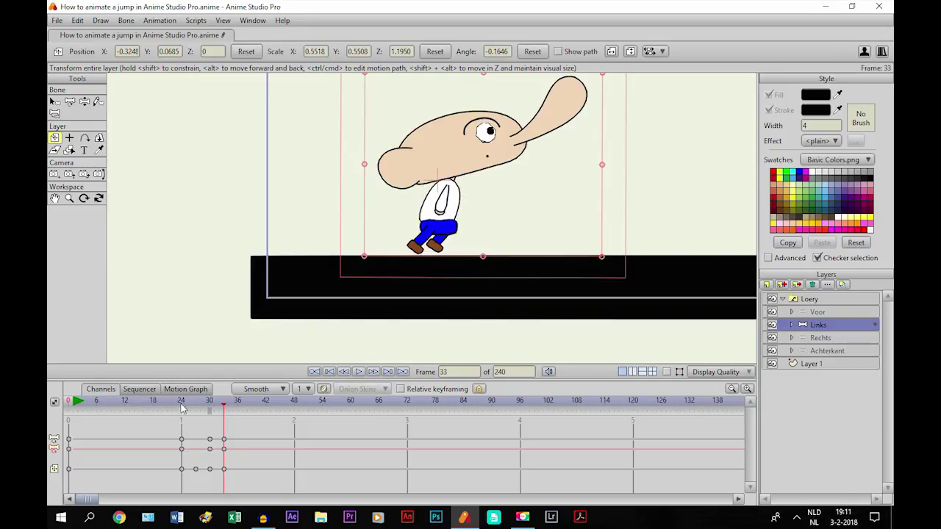
drag(179, 403, 224, 406)
At frame 39, move the Links layer up and forward to X 0.1094, Y 0.5530, and scrub through the jump
click(55, 198)
scroll(671, 238, down, 4)
drag(670, 238, 570, 298)
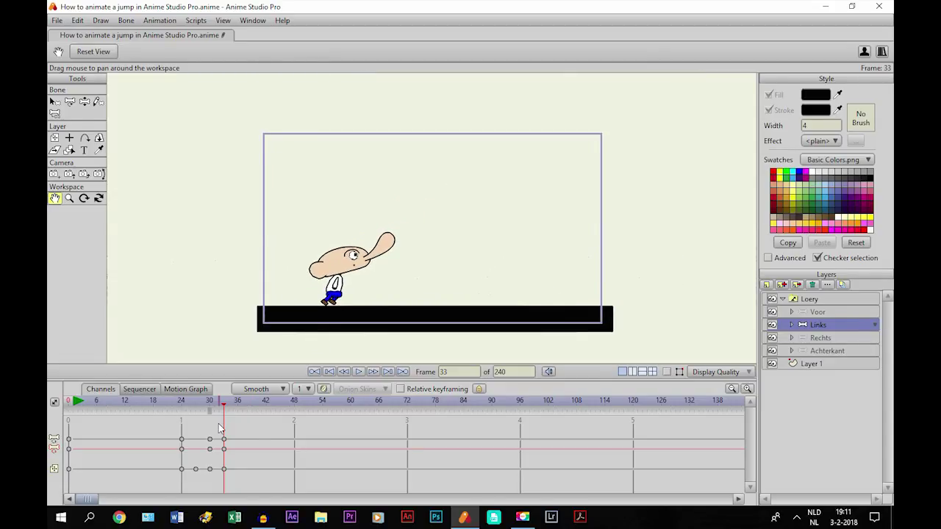
key(Right)
key(Right)
key(Right)
key(Right)
key(Right)
key(Right)
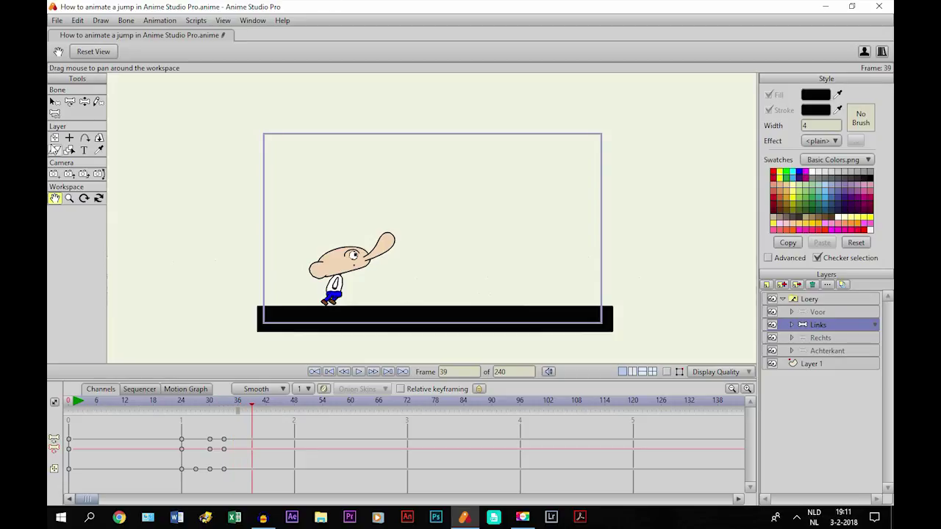
click(54, 138)
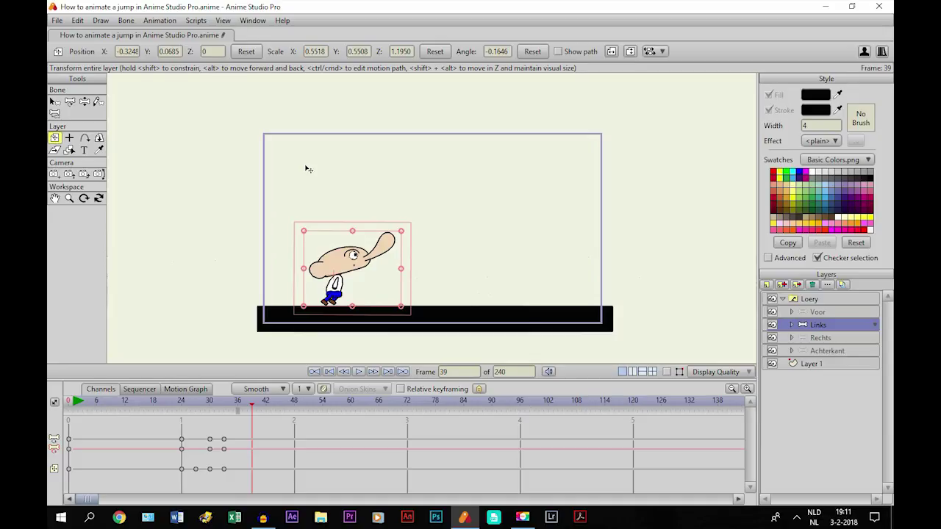
scroll(351, 256, up, 1)
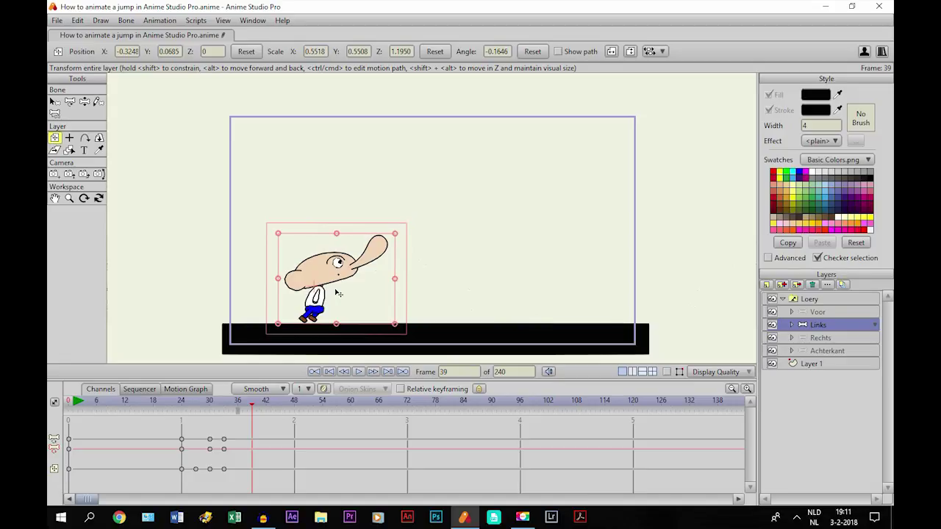
drag(322, 280, 322, 280)
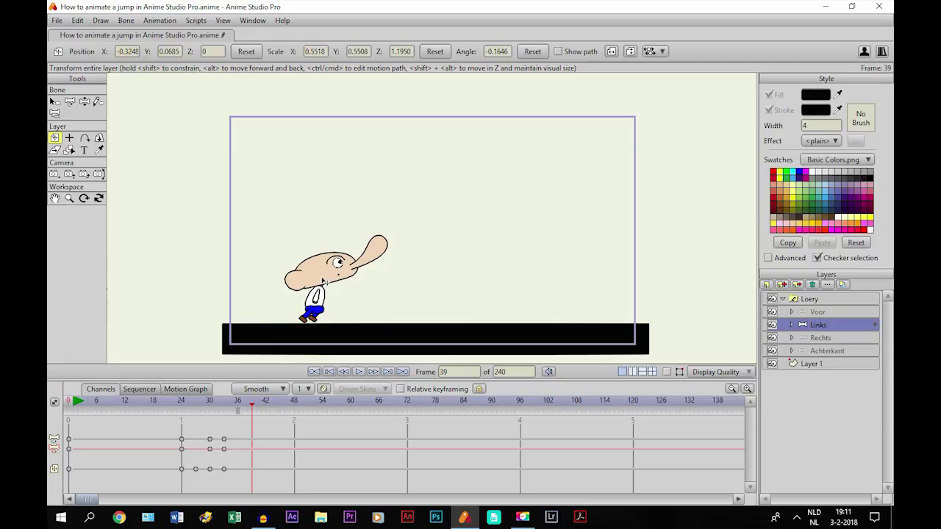
drag(325, 282, 317, 174)
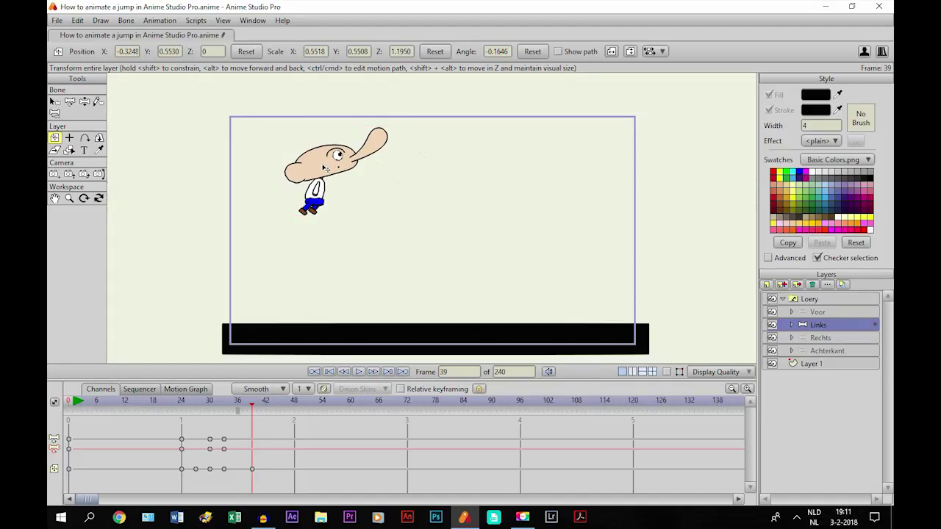
drag(325, 169, 432, 169)
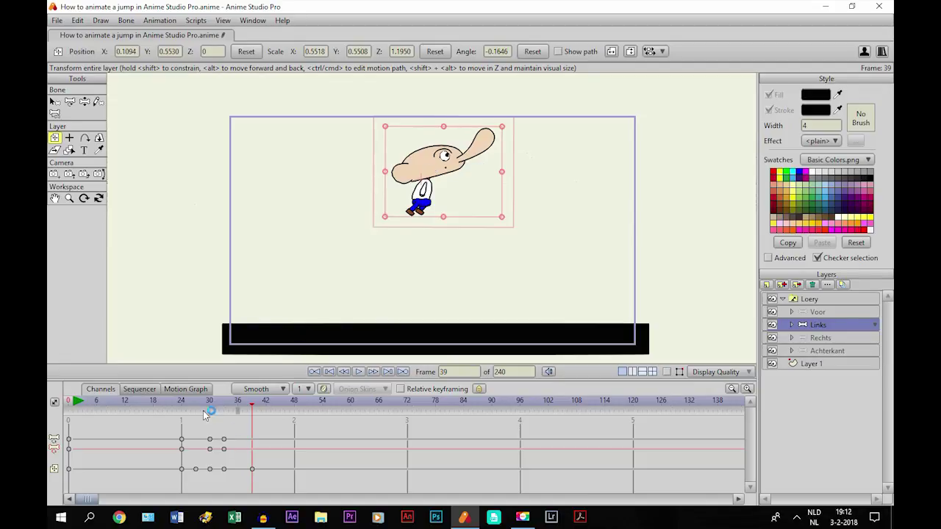
drag(186, 410, 258, 409)
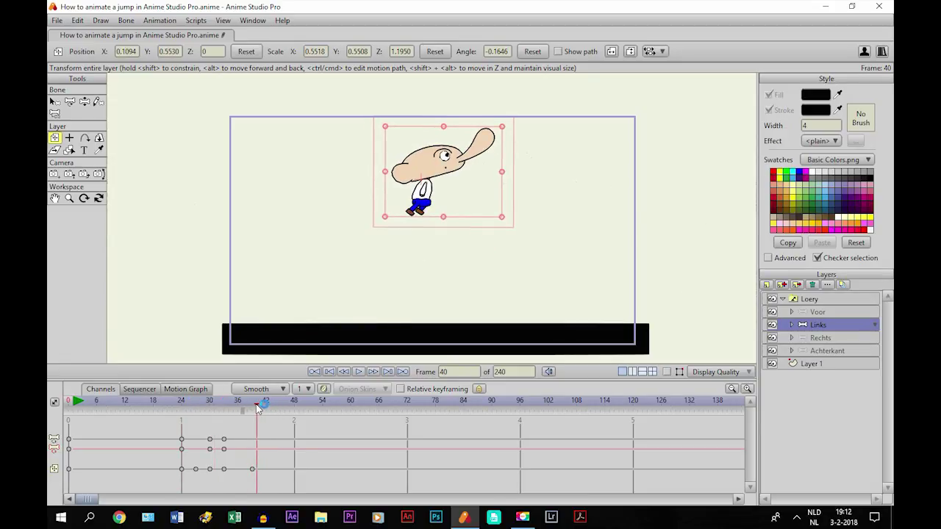
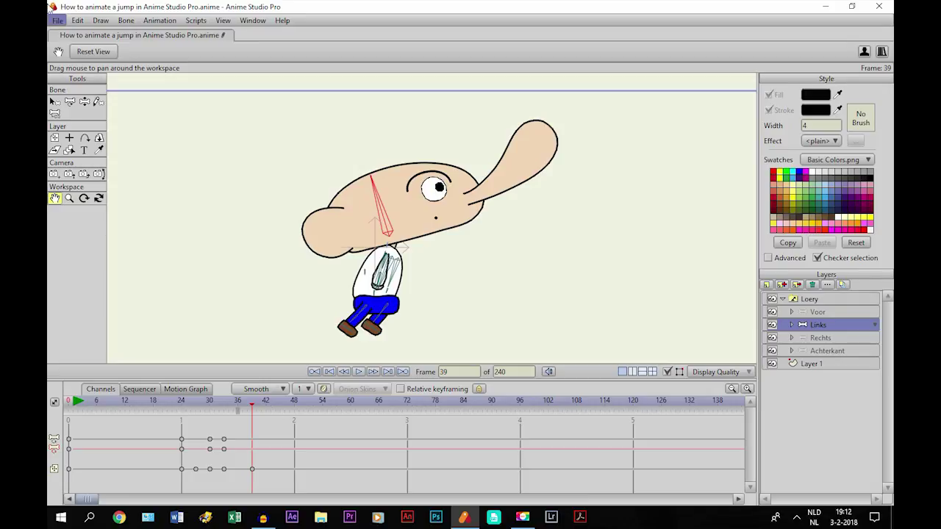
Select all of the character's bones, keyframe their current pose at frame 39, and deselect them
click(55, 103)
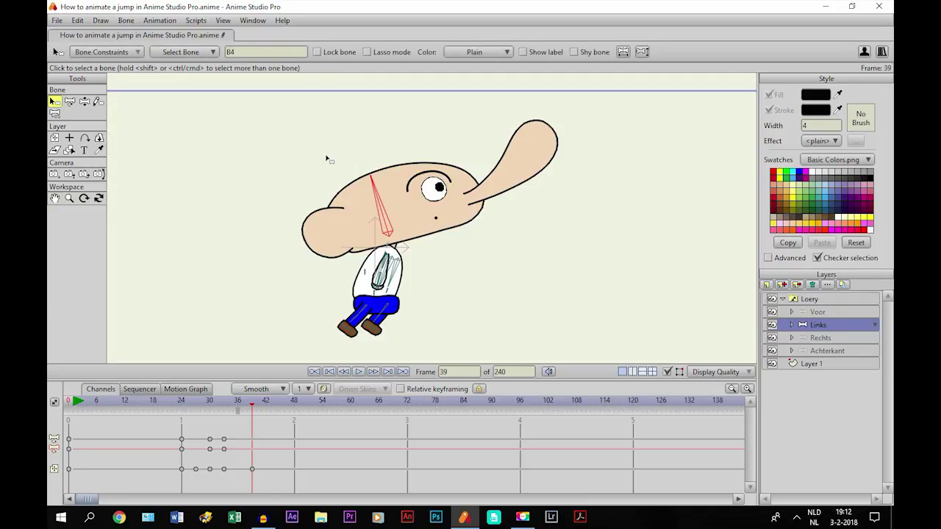
drag(235, 102, 611, 363)
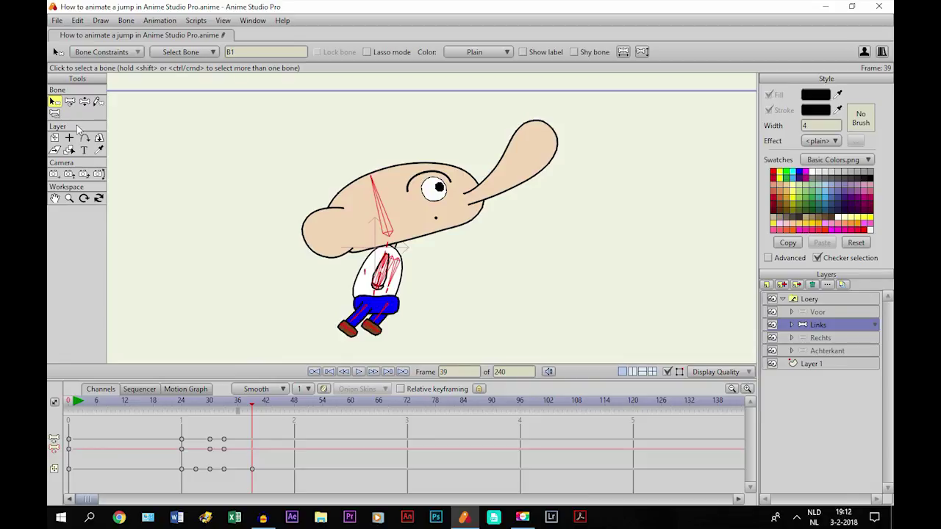
click(70, 102)
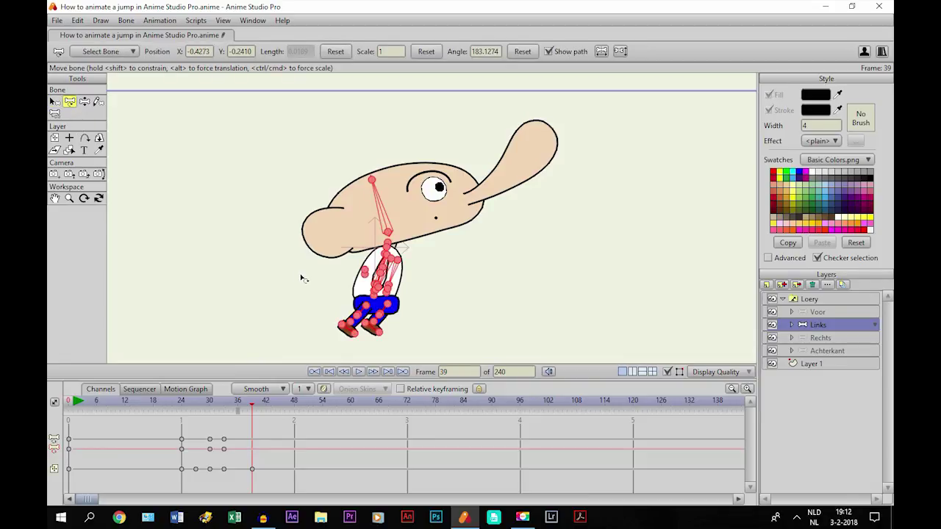
click(300, 276)
click(54, 102)
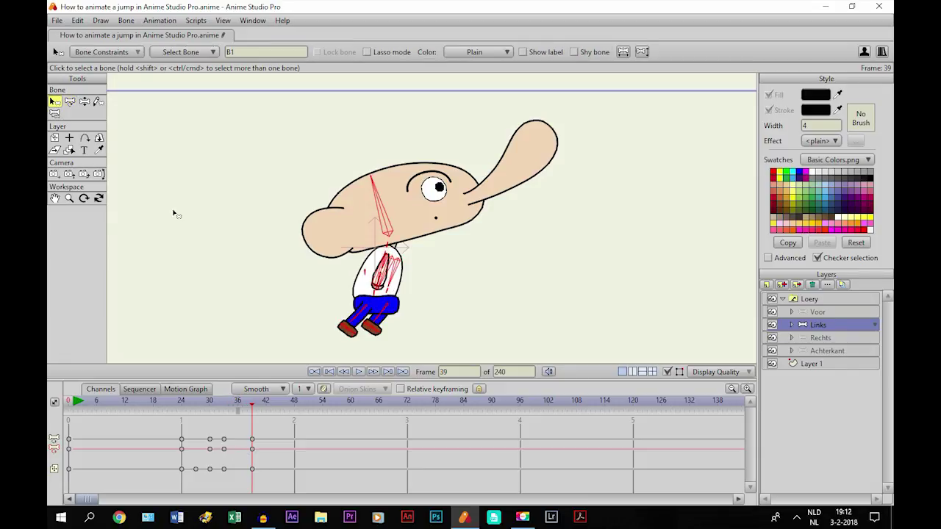
click(281, 282)
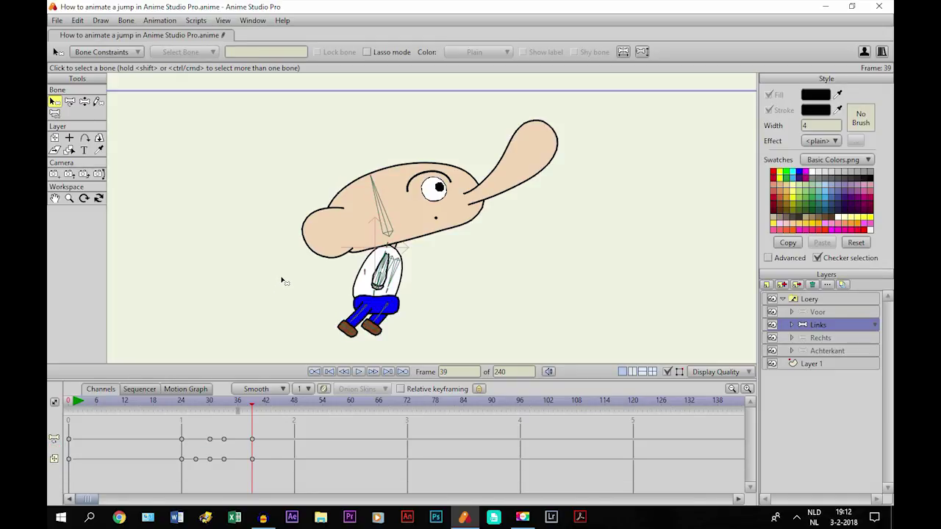
At frame 42, move the Links layer slightly higher and farther forward to X 0.1822, Y 0.6041
click(54, 198)
drag(275, 279, 249, 304)
scroll(250, 270, up, 1)
scroll(254, 314, down, 2)
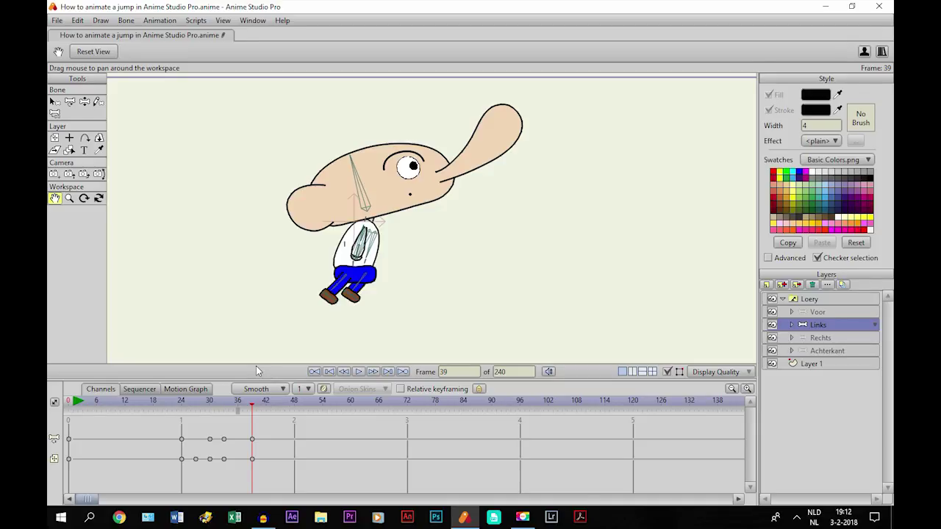
key(Right)
key(Right)
key(Right)
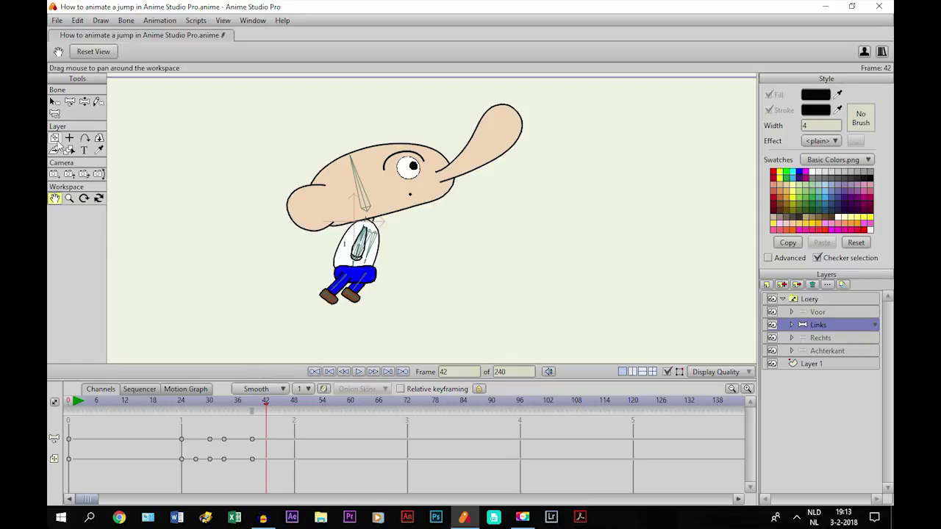
click(55, 140)
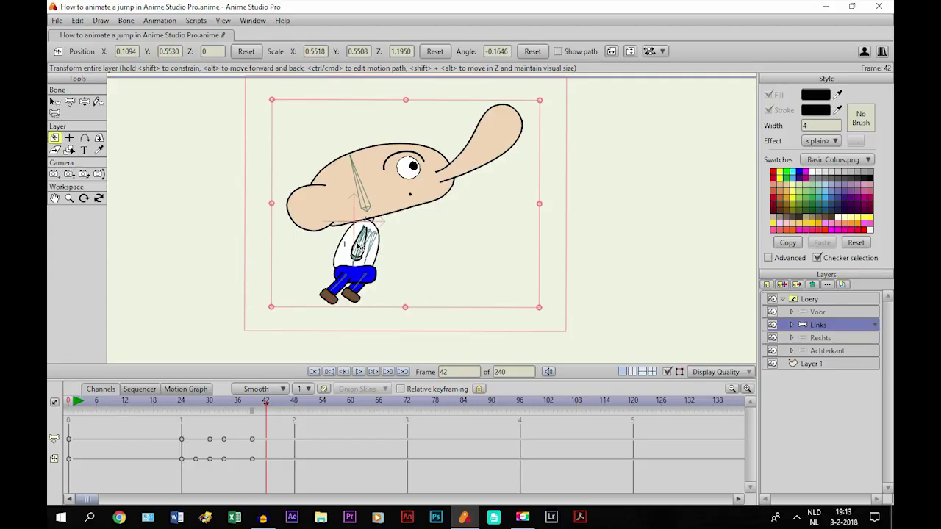
drag(357, 245, 358, 219)
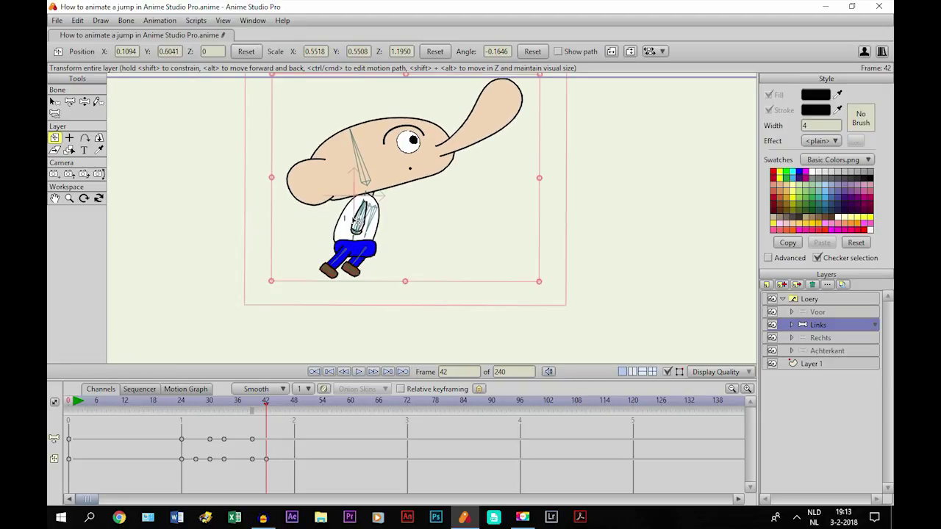
drag(348, 194, 392, 199)
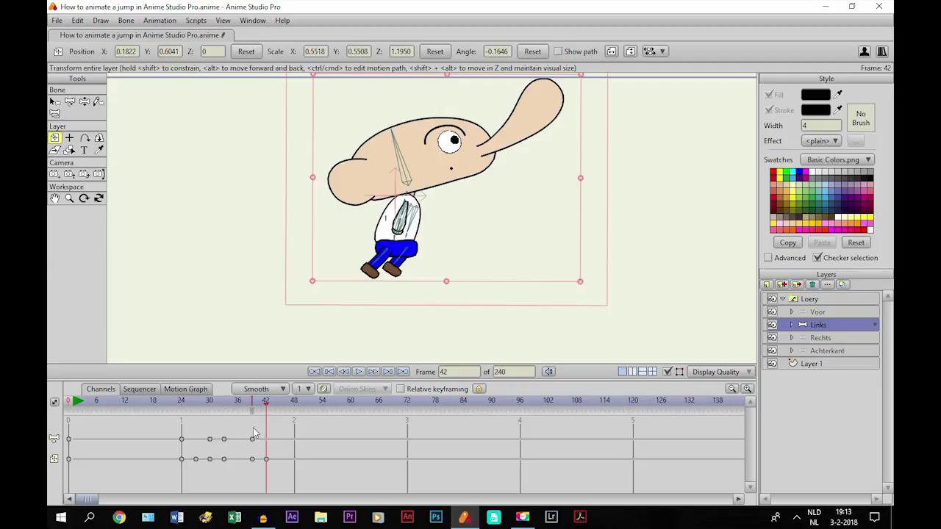
At frame 42, rotate the arm bones so both arms bend forward in front of the torso
click(55, 197)
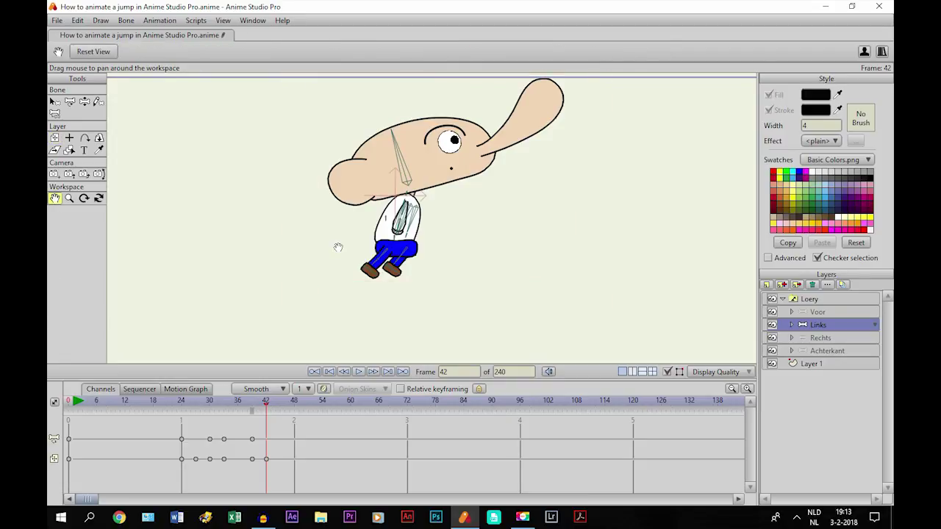
scroll(338, 247, up, 4)
scroll(338, 247, down, 3)
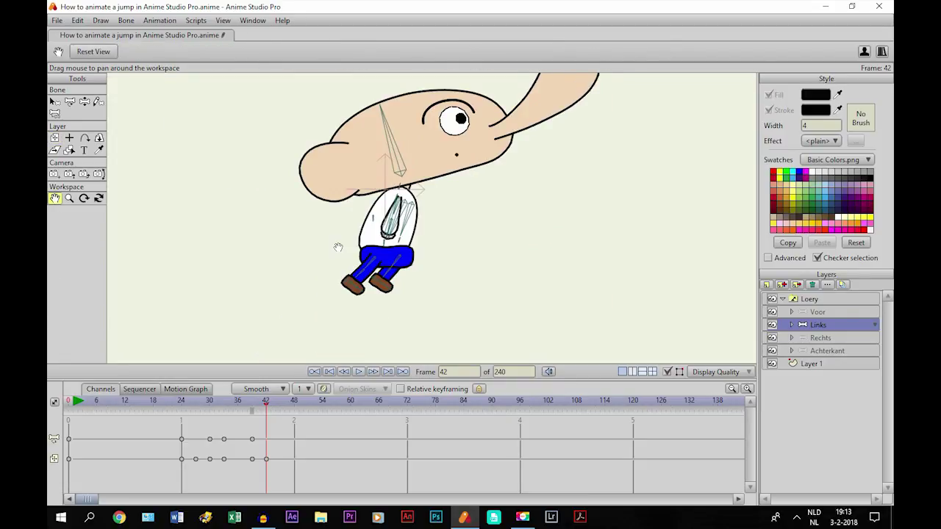
scroll(338, 247, up, 2)
click(69, 102)
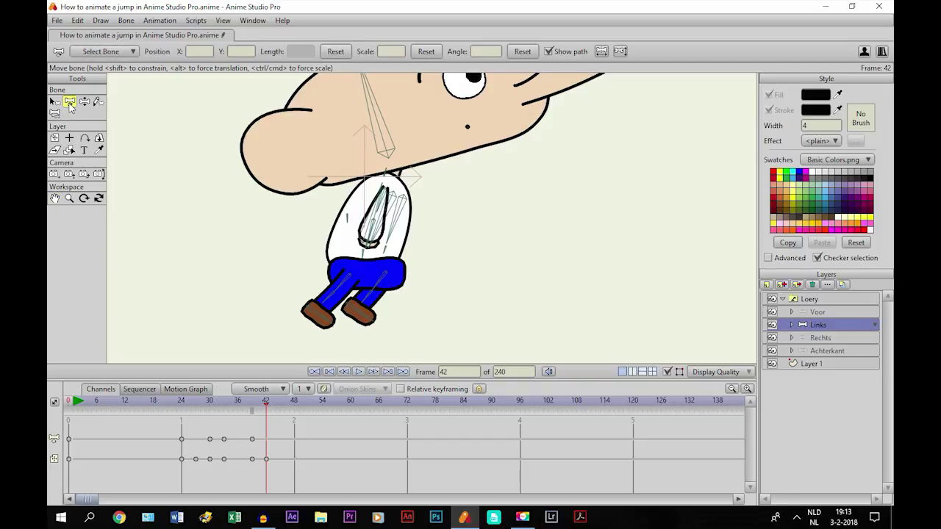
scroll(345, 213, up, 1)
click(363, 197)
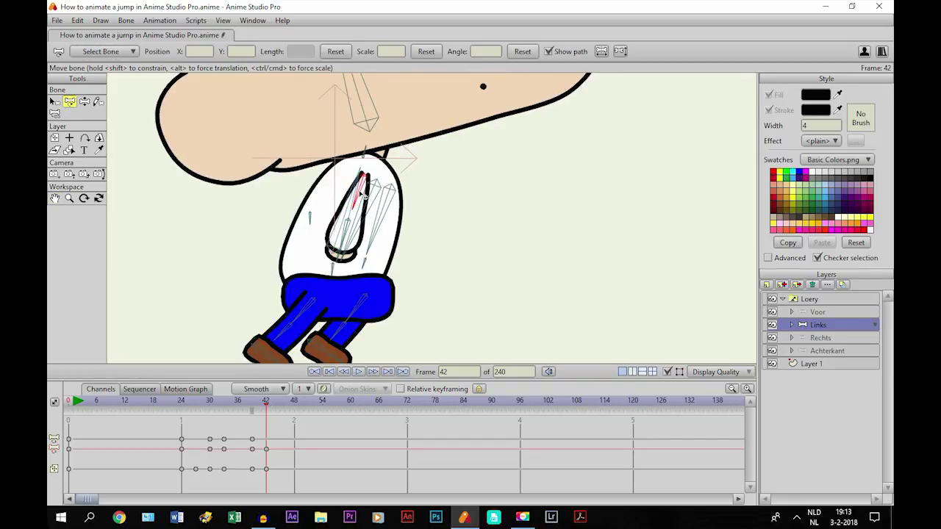
mouse_move(363, 195)
mouse_down()
mouse_move(362, 216)
mouse_move(366, 206)
mouse_up()
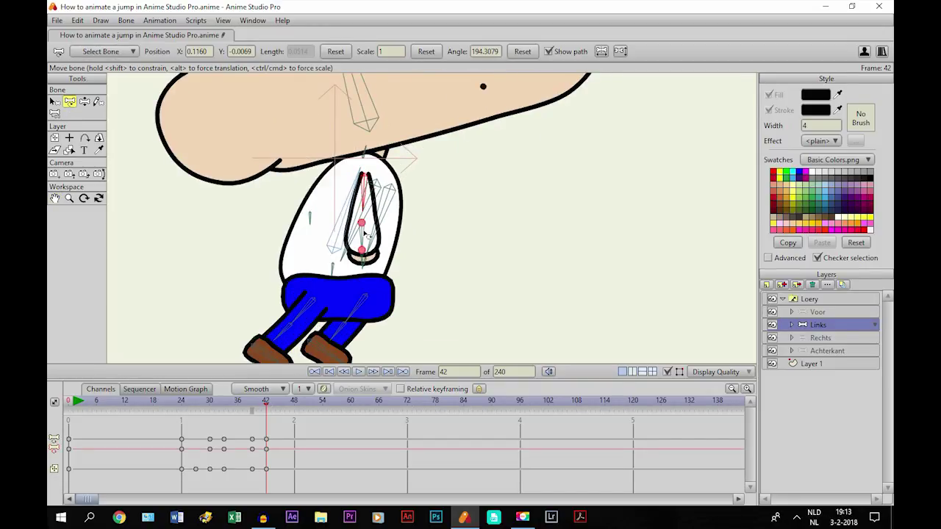
drag(365, 240, 404, 205)
scroll(398, 208, down, 3)
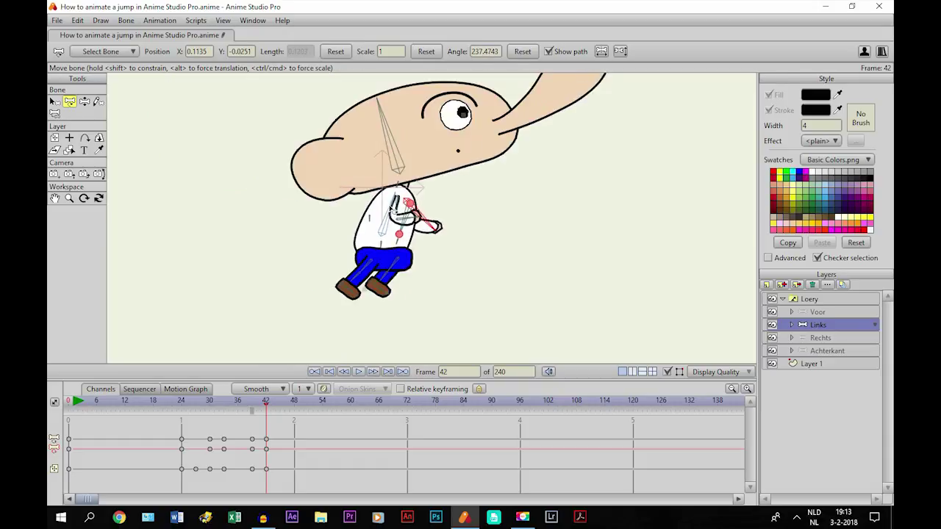
Rotate the head bone forward at frame 42 to about 361 degrees so the face looks ahead
click(393, 144)
drag(392, 142, 411, 145)
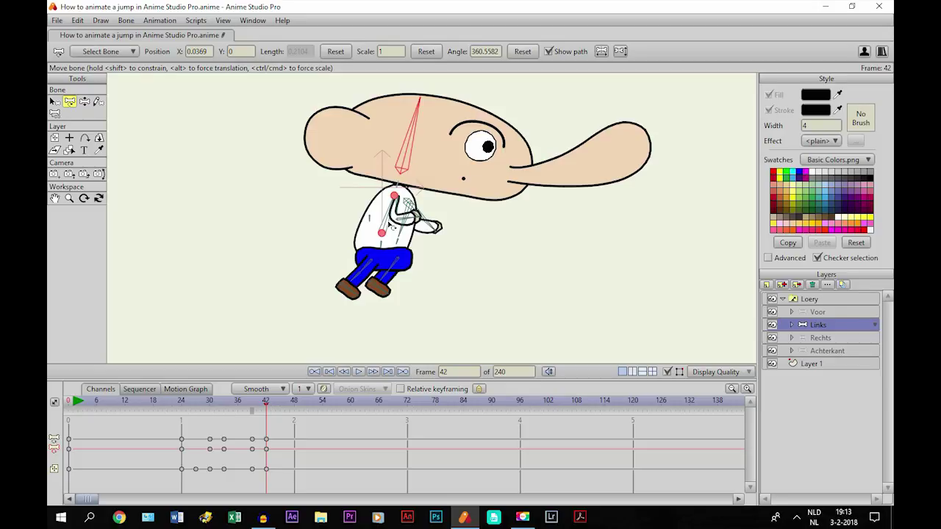
At frame 42, rotate the torso bone upright and adjust the near arm so its forearm points forward
drag(390, 225, 388, 224)
click(396, 217)
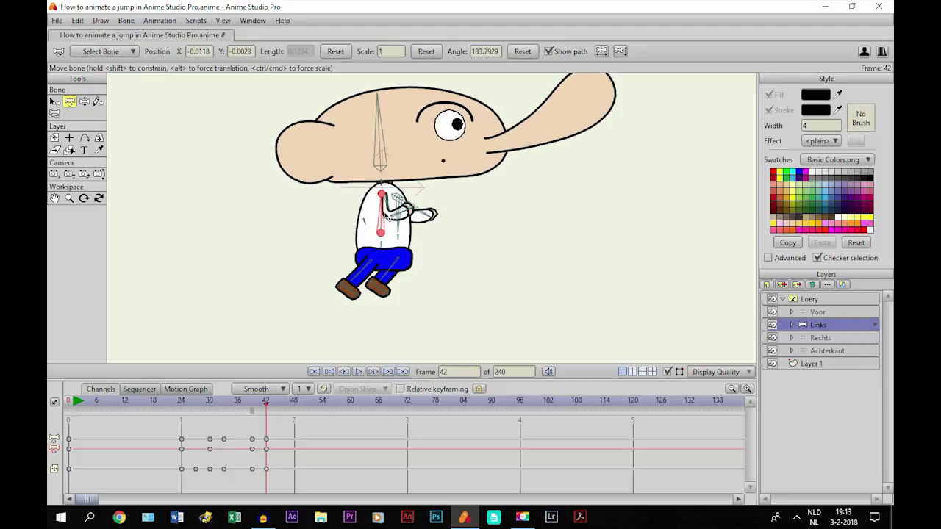
scroll(402, 216, up, 5)
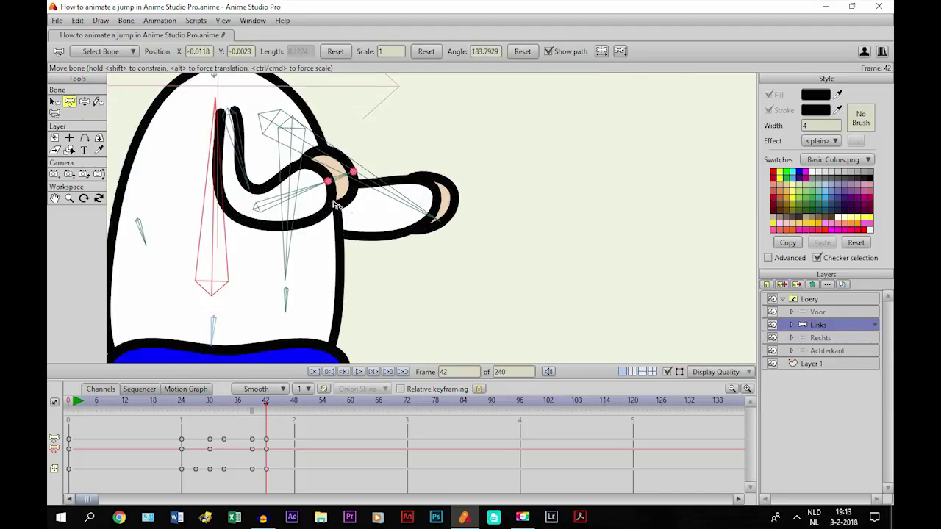
drag(306, 191, 304, 219)
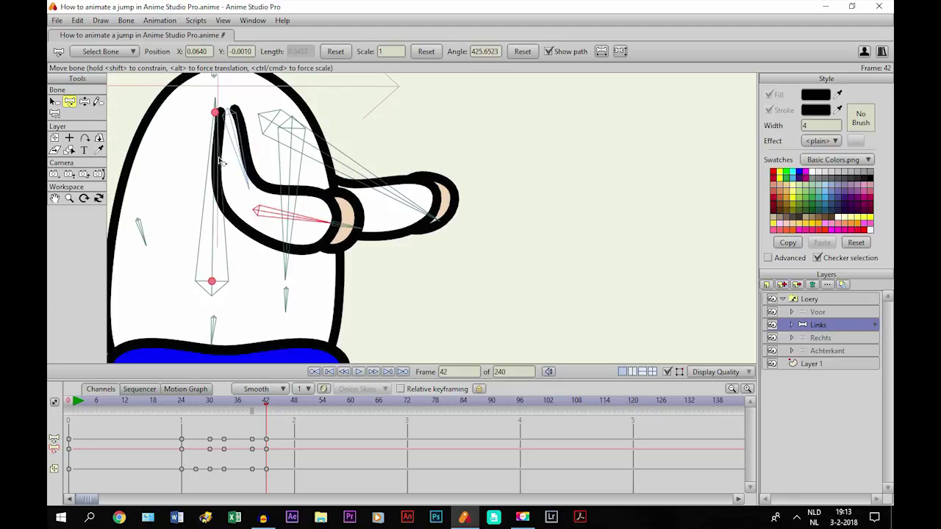
drag(239, 148, 233, 148)
At frame 42, tilt the head forward and swing both legs forward with bent knees, the far thigh at about 279 degrees
scroll(253, 147, down, 5)
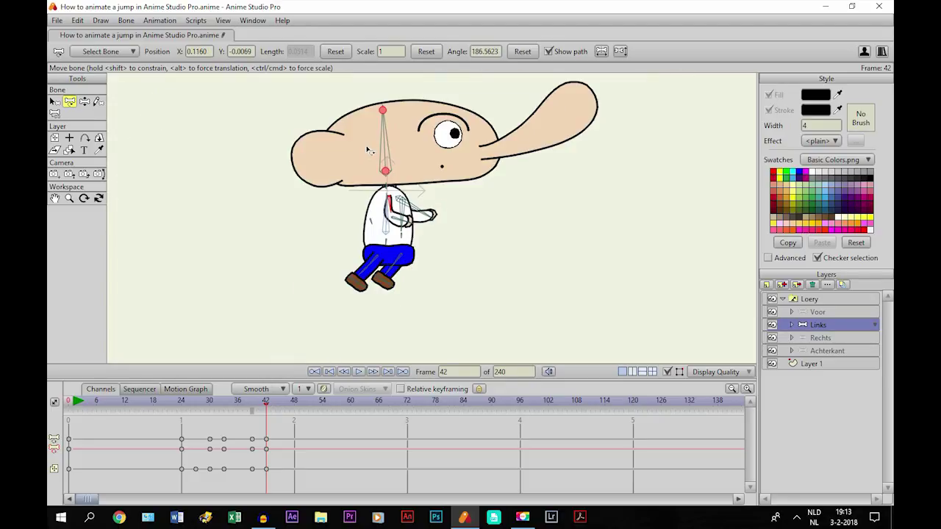
drag(385, 135, 398, 137)
click(54, 199)
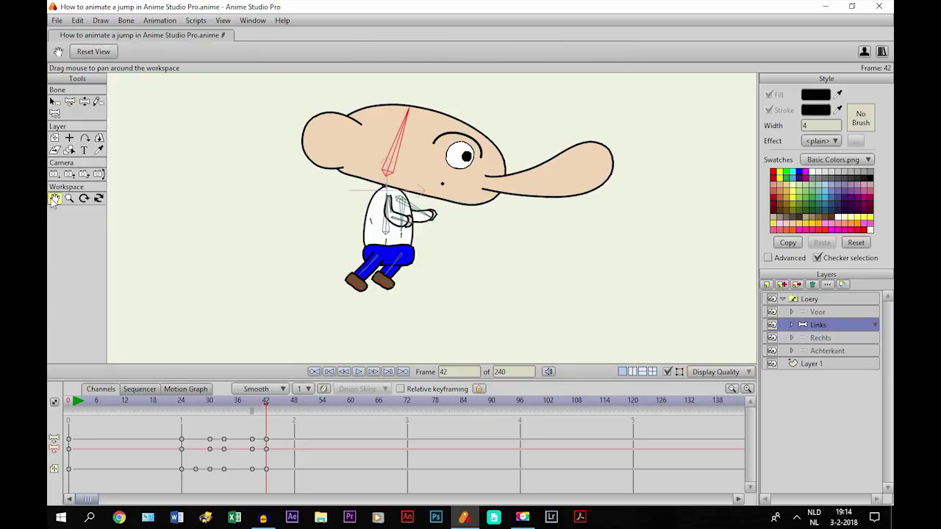
scroll(322, 195, up, 5)
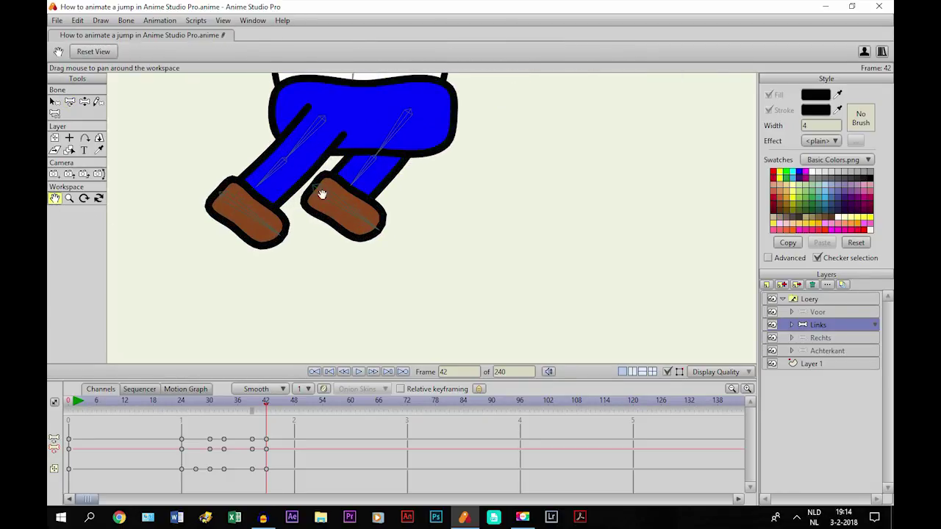
click(69, 101)
drag(293, 138, 440, 118)
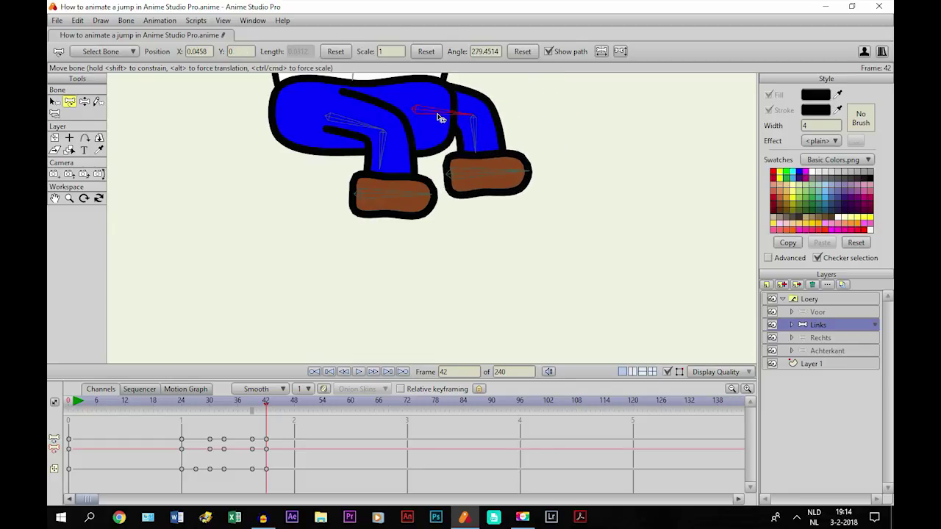
Hide the bone overlay and scrub the timeline from frame 24 to 42 to review the jump within the whole scene
scroll(440, 118, down, 8)
click(54, 199)
scroll(213, 245, down, 3)
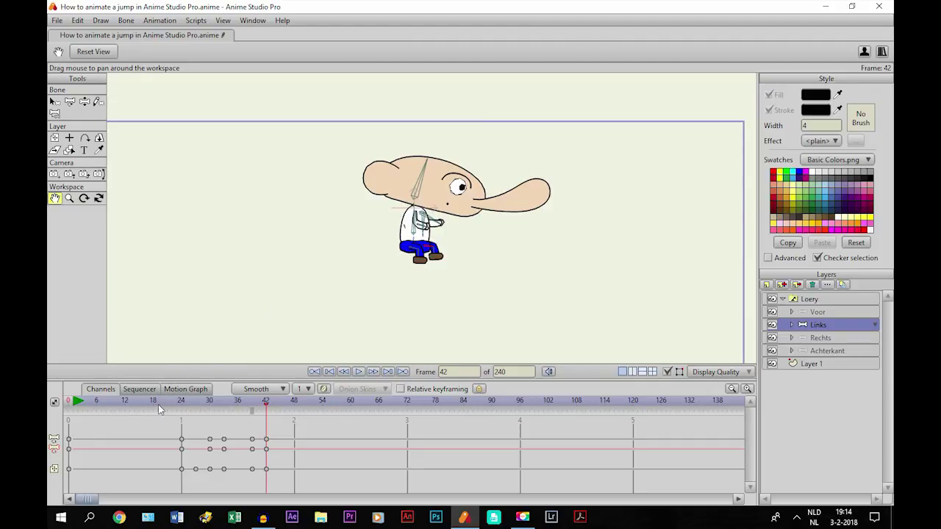
scroll(353, 235, down, 1)
drag(353, 235, 354, 171)
click(671, 372)
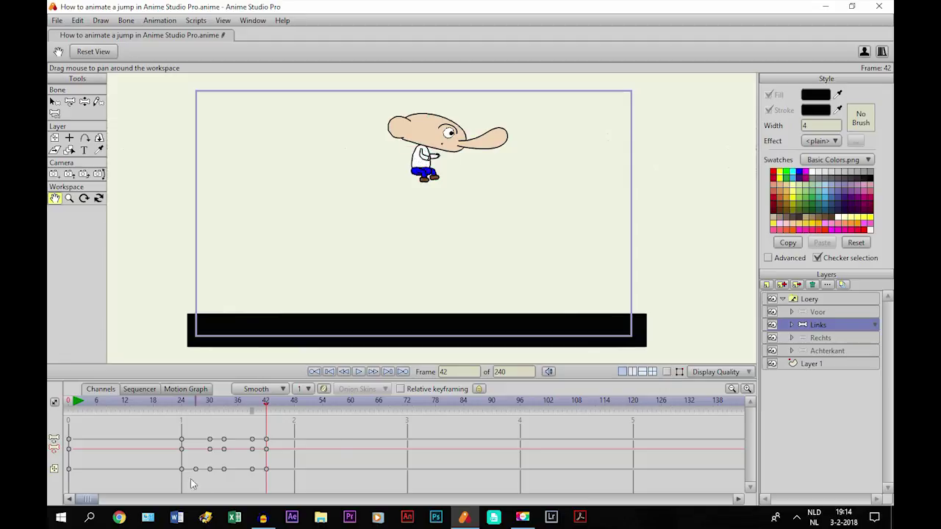
drag(180, 402, 264, 423)
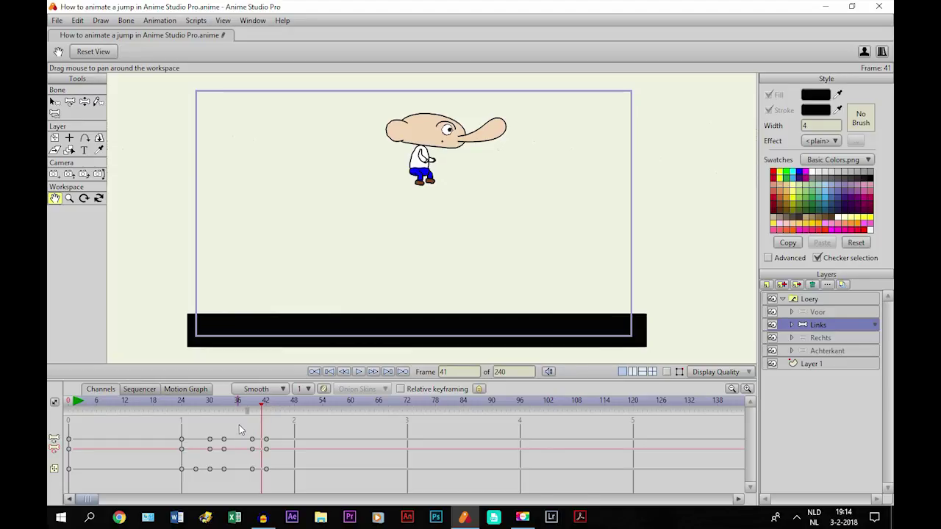
click(266, 403)
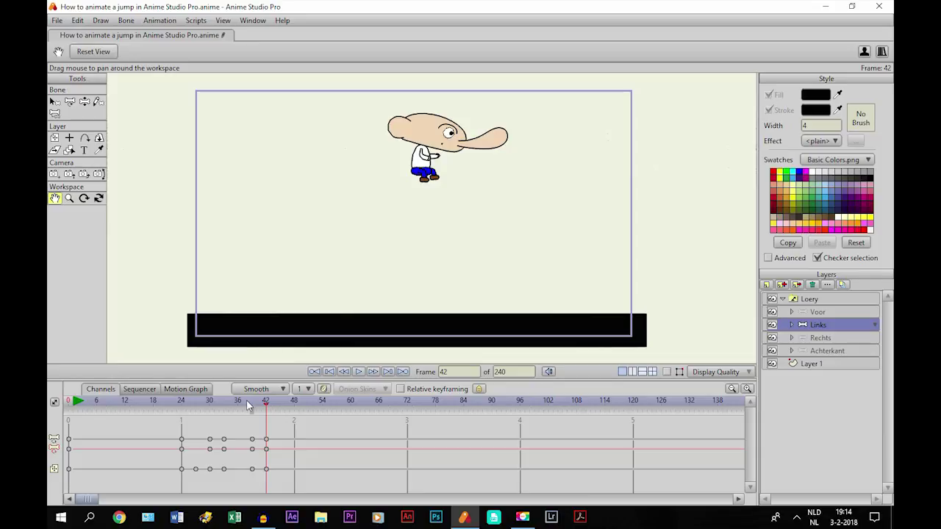
Select all of the character's bones, keyframe their pose at frame 42, and deselect them
click(296, 406)
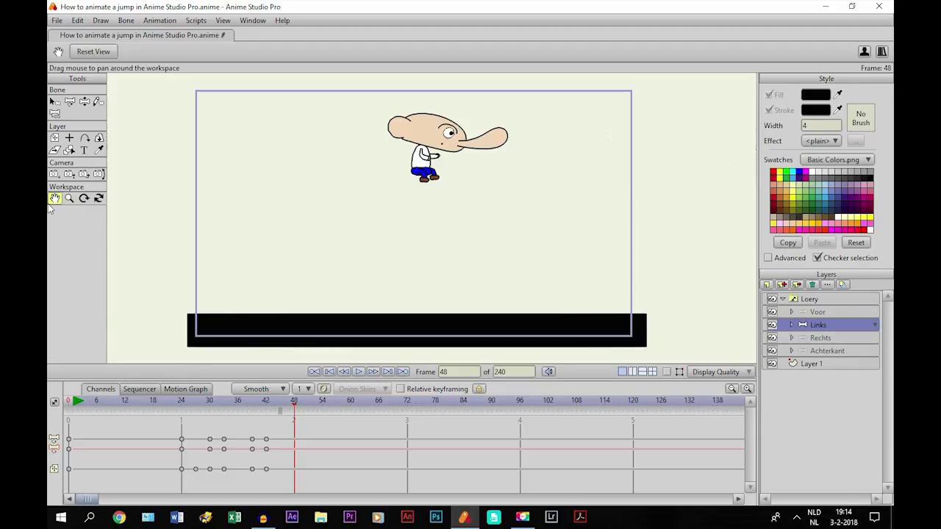
click(57, 140)
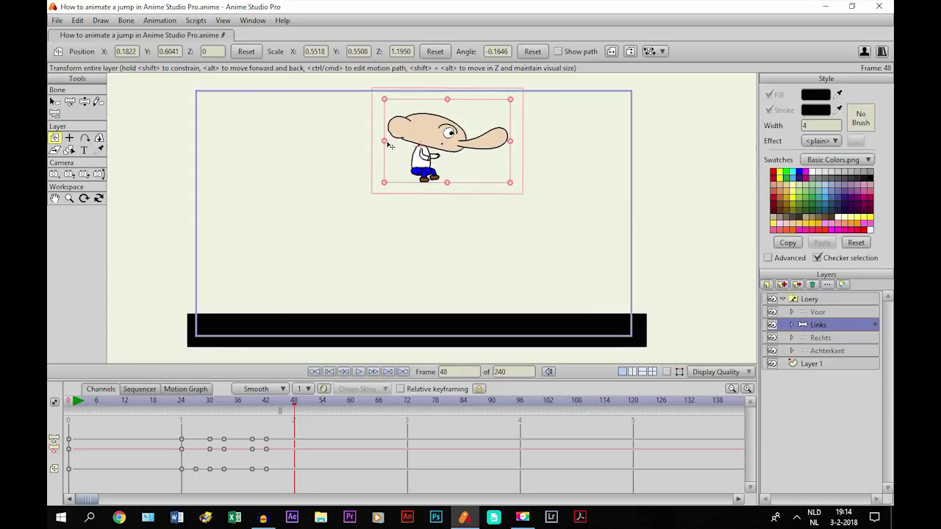
click(266, 405)
click(55, 102)
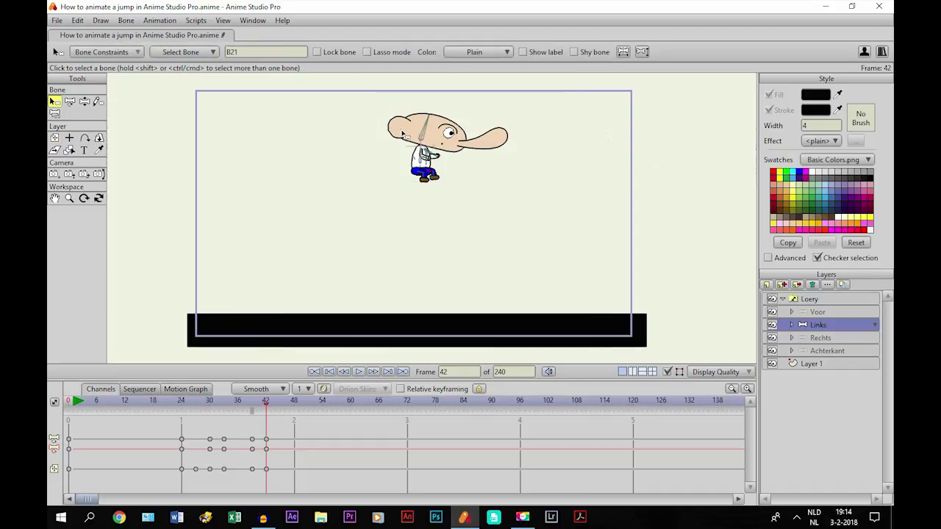
scroll(388, 142, up, 2)
scroll(390, 123, down, 2)
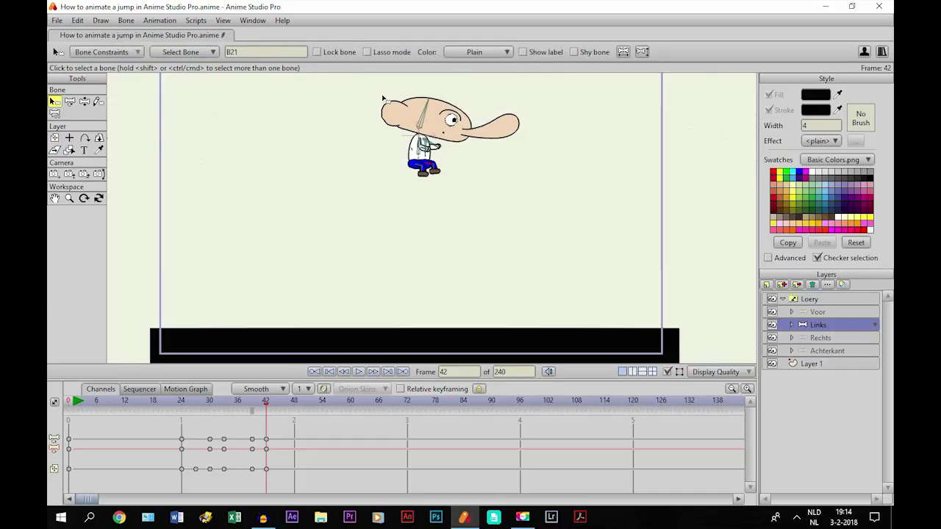
drag(381, 95, 522, 246)
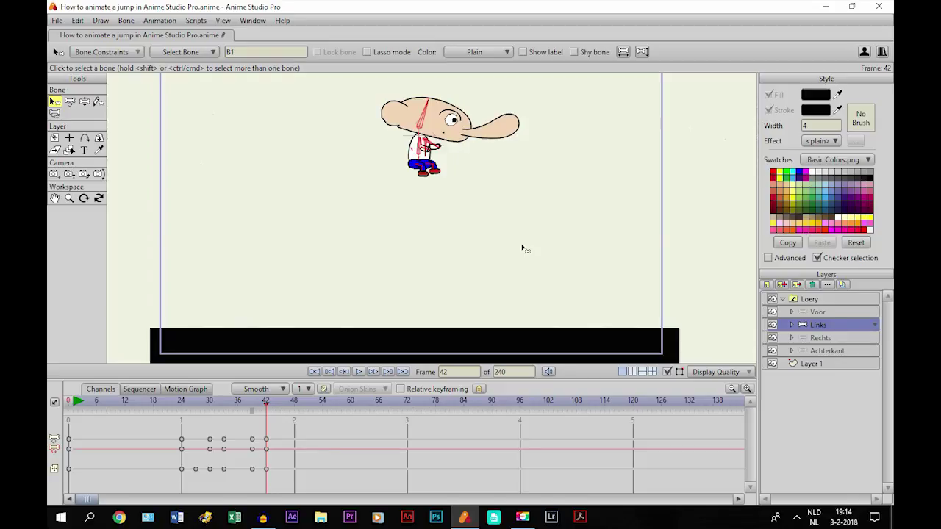
click(69, 101)
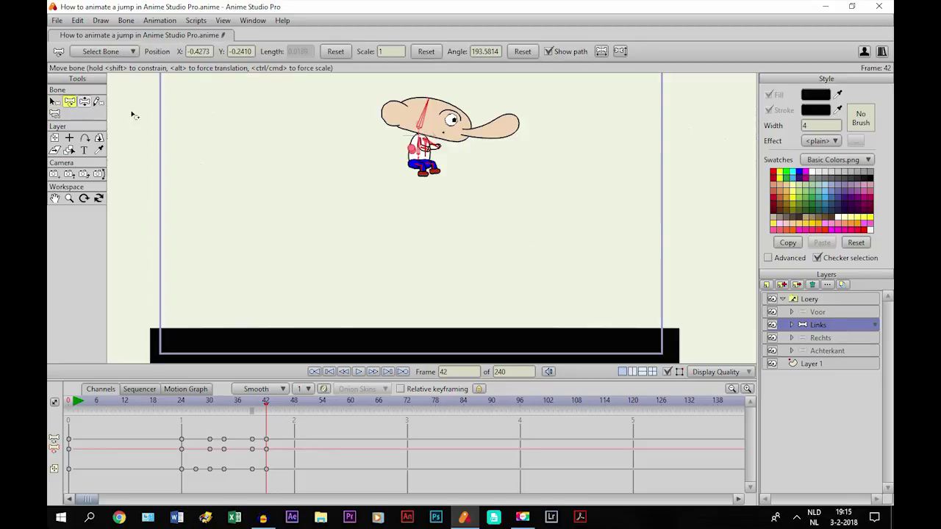
scroll(405, 196, up, 2)
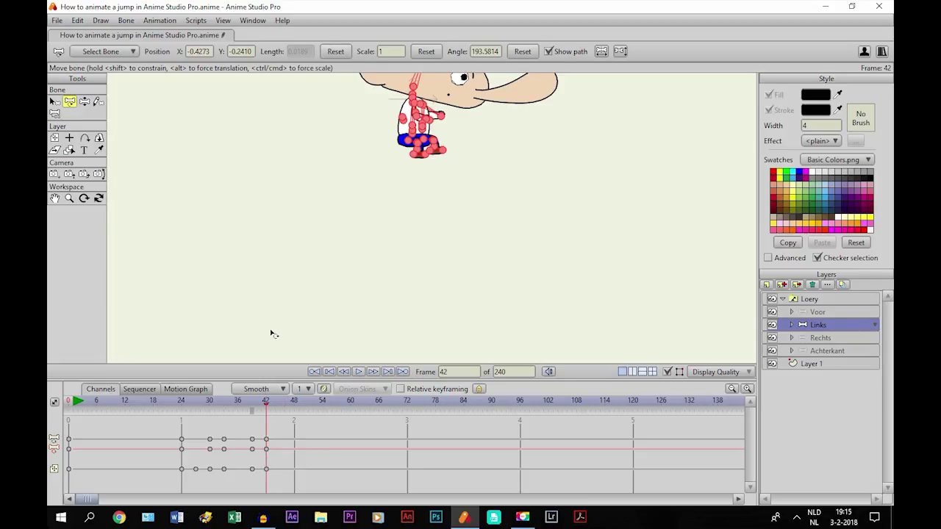
scroll(273, 333, down, 5)
click(55, 101)
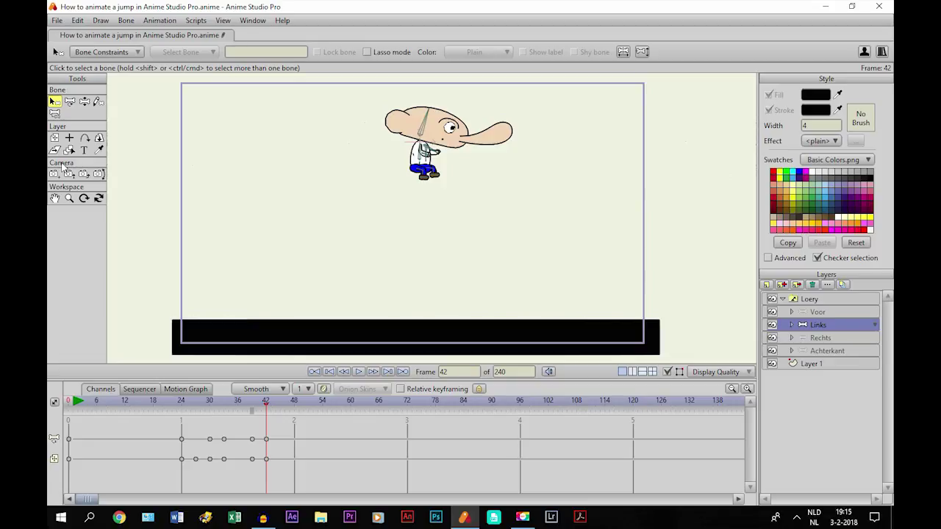
At frame 48, move the Links layer forward and down near the floor to X 0.5581, Y 0.0612
click(54, 138)
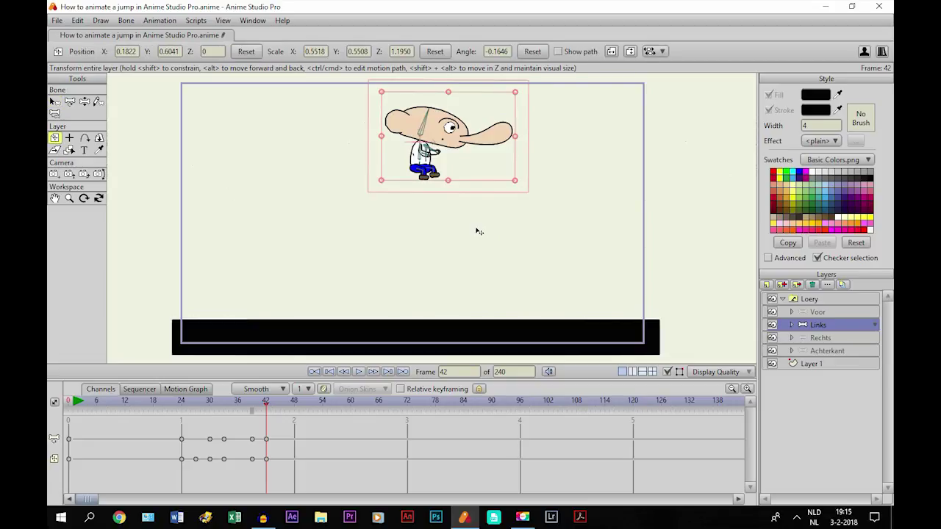
click(294, 402)
drag(424, 150, 534, 294)
click(534, 294)
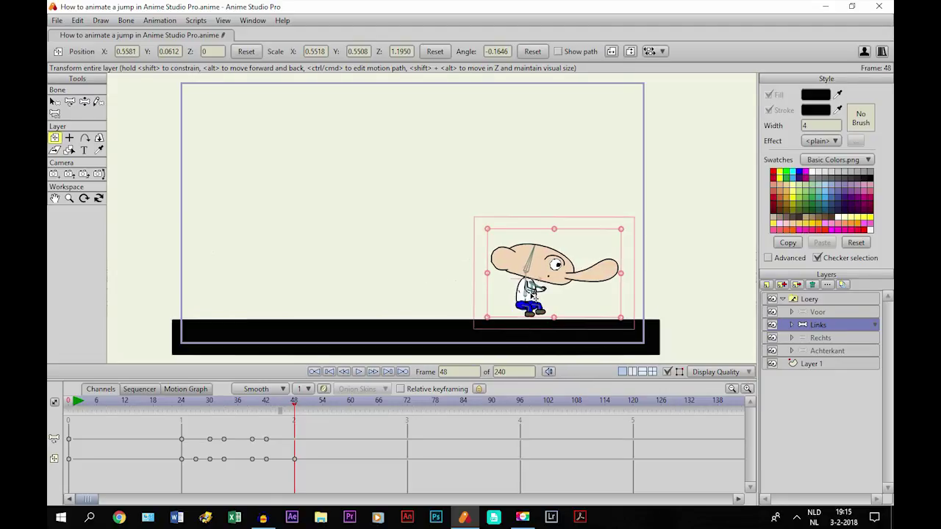
At frame 48, lean the torso bone backward and tilt the head back so the nose points upward
click(53, 199)
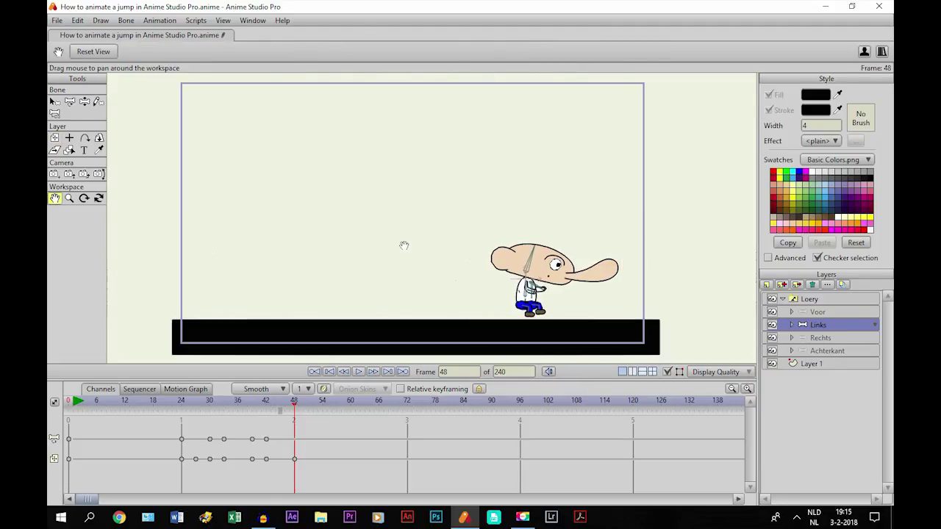
scroll(389, 180, up, 5)
scroll(360, 202, up, 6)
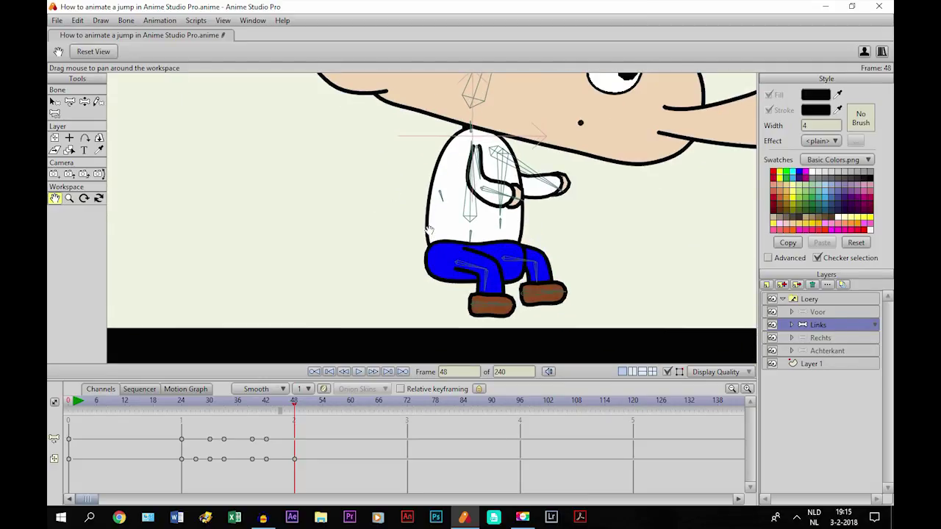
click(69, 101)
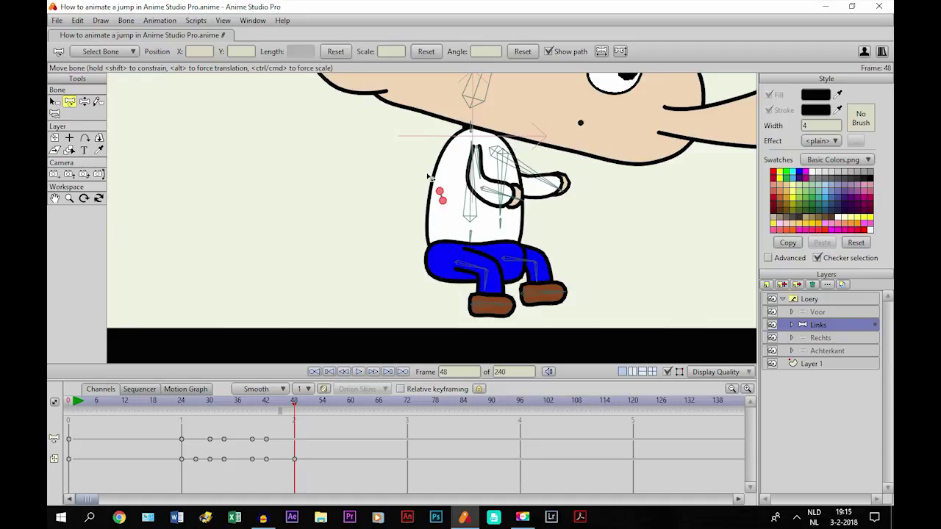
drag(471, 188, 449, 174)
scroll(449, 174, down, 2)
drag(448, 112, 435, 106)
At frame 48, lower both arms against the torso, with the near upper arm at about 183 degrees
drag(490, 190, 471, 199)
scroll(466, 199, up, 3)
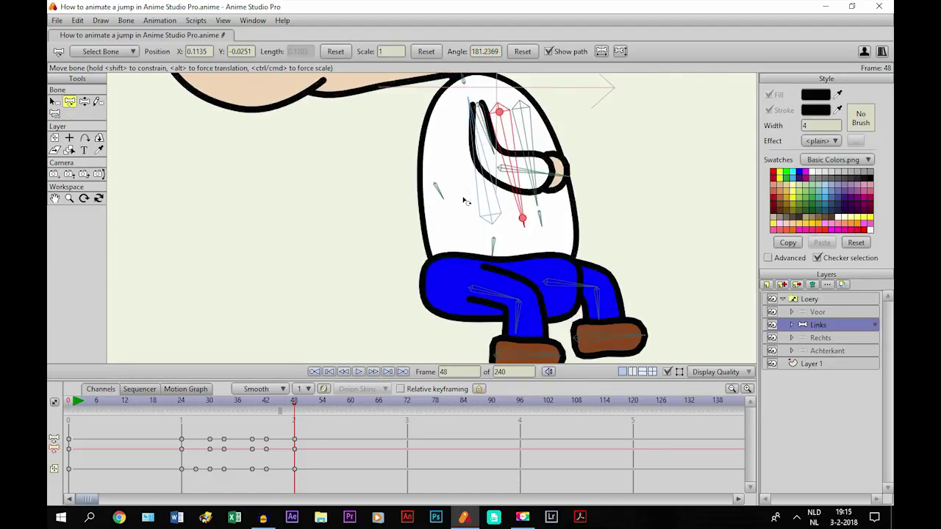
drag(522, 175, 506, 187)
drag(477, 132, 485, 138)
scroll(485, 138, down, 3)
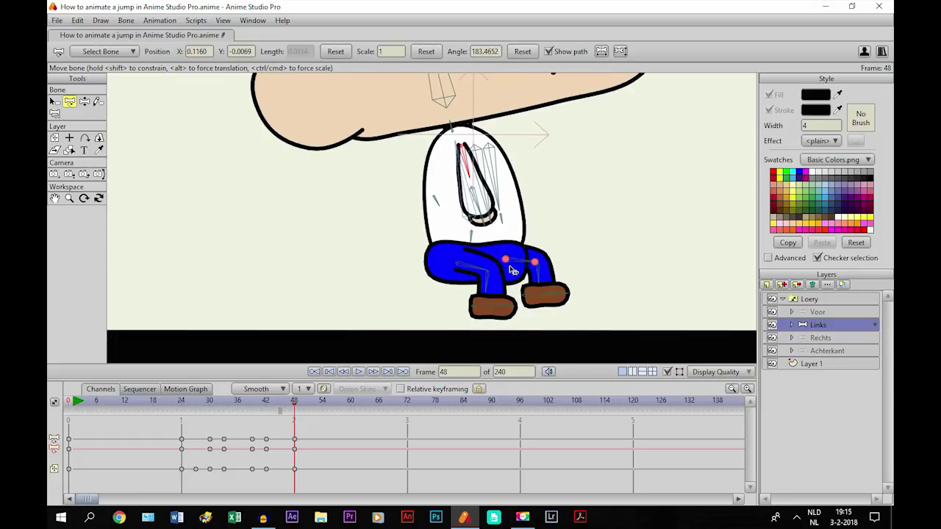
At frame 48, stretch both legs forward with toes raised and lift the Links layer to X 0.5522, Y 0.0755
drag(467, 266, 507, 300)
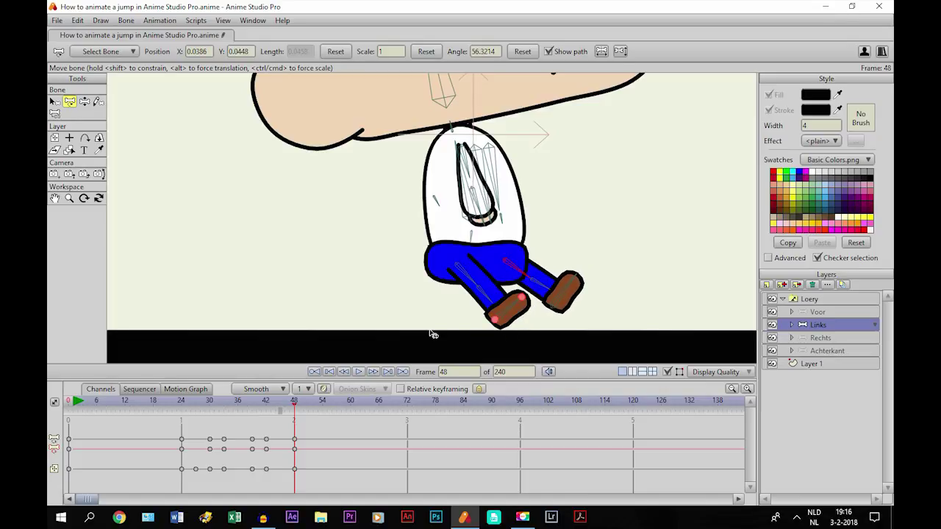
scroll(431, 332, down, 3)
scroll(430, 332, up, 2)
click(54, 138)
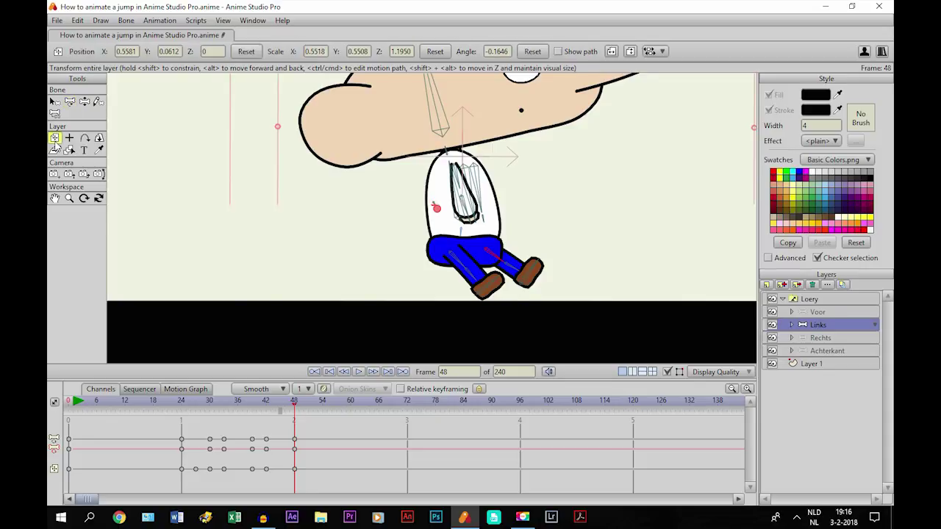
mouse_move(457, 231)
mouse_down()
mouse_move(452, 223)
mouse_move(446, 232)
mouse_move(451, 219)
mouse_up()
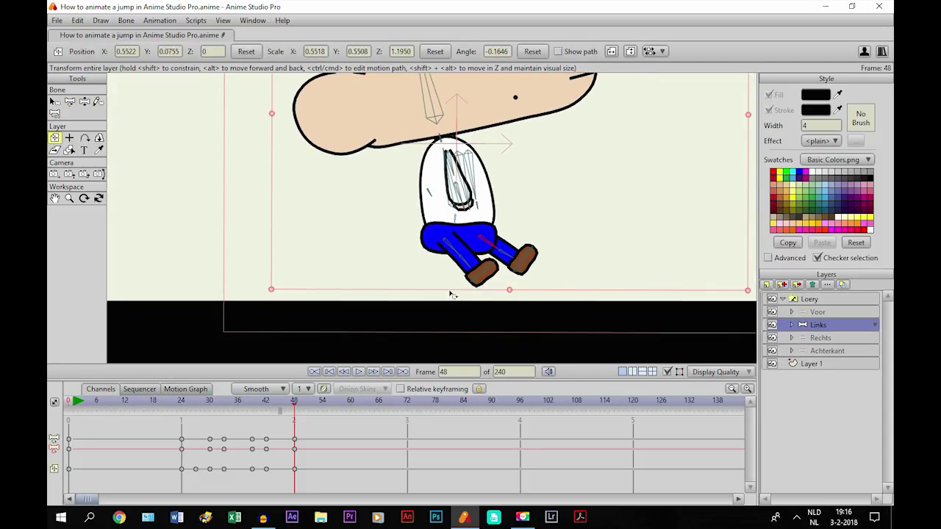
At frame 48, rotate both legs down toward the floor and lower the Links layer to X 0.5557, Y 0.0657
click(69, 102)
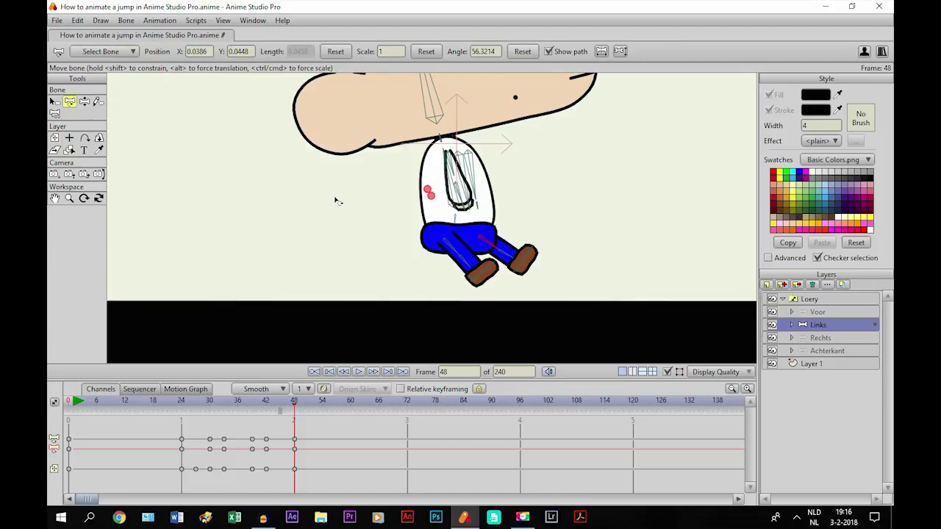
drag(449, 244, 478, 257)
click(53, 138)
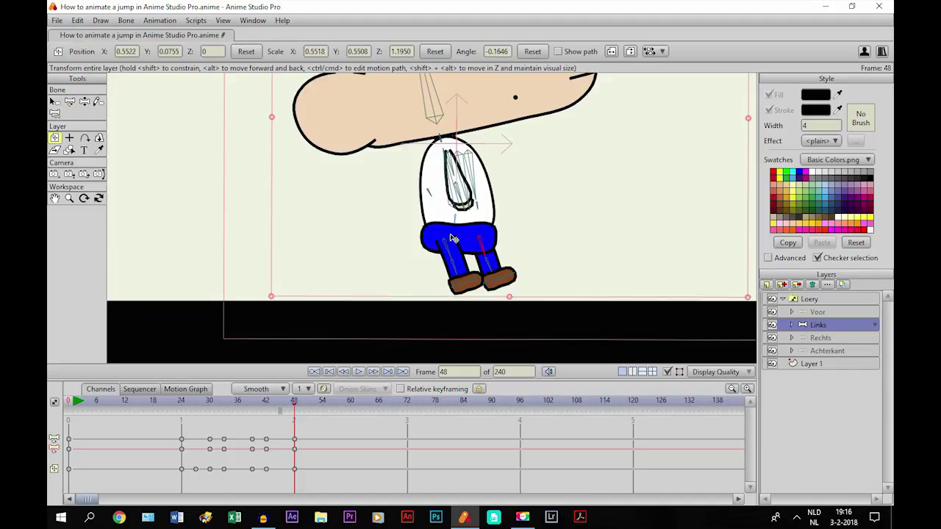
drag(451, 230, 457, 237)
Scrub the timeline between frames 42 and 48 to review the character's descent to the floor
scroll(455, 235, down, 3)
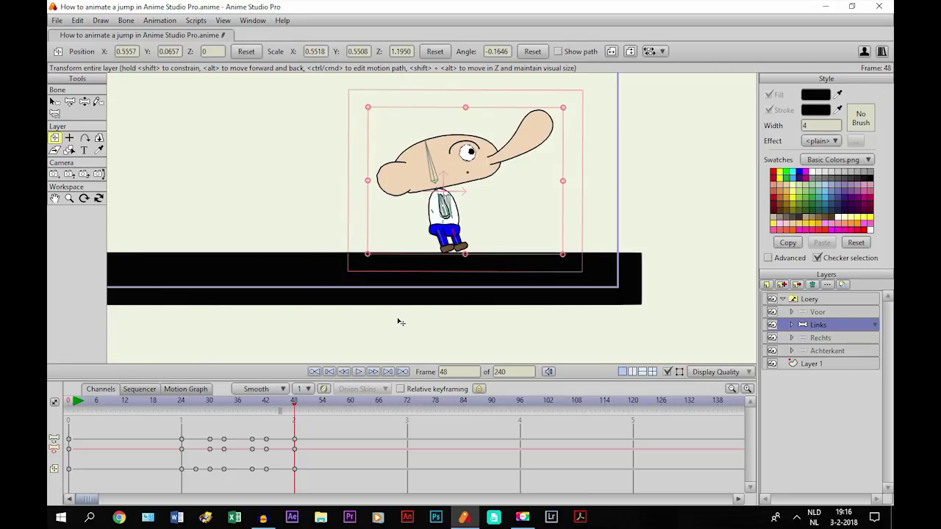
click(54, 198)
drag(267, 203, 435, 292)
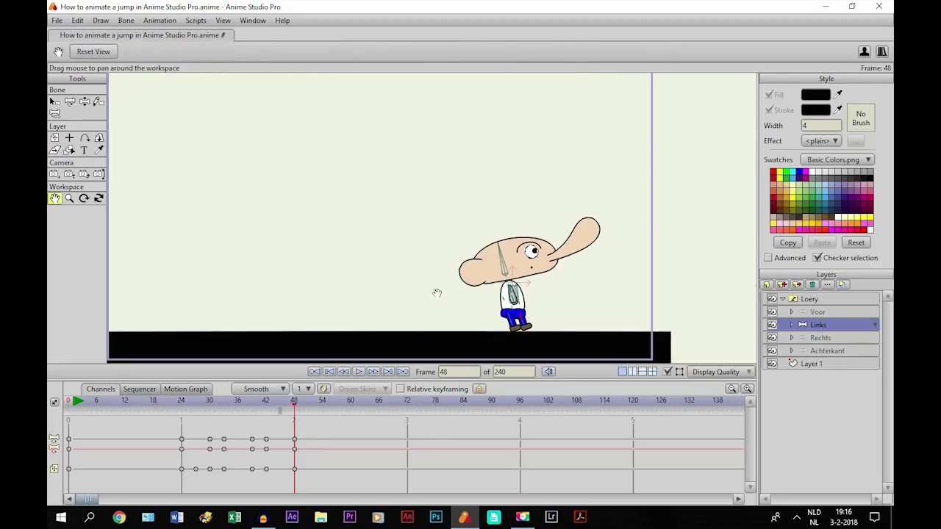
scroll(434, 292, down, 2)
drag(263, 405, 294, 404)
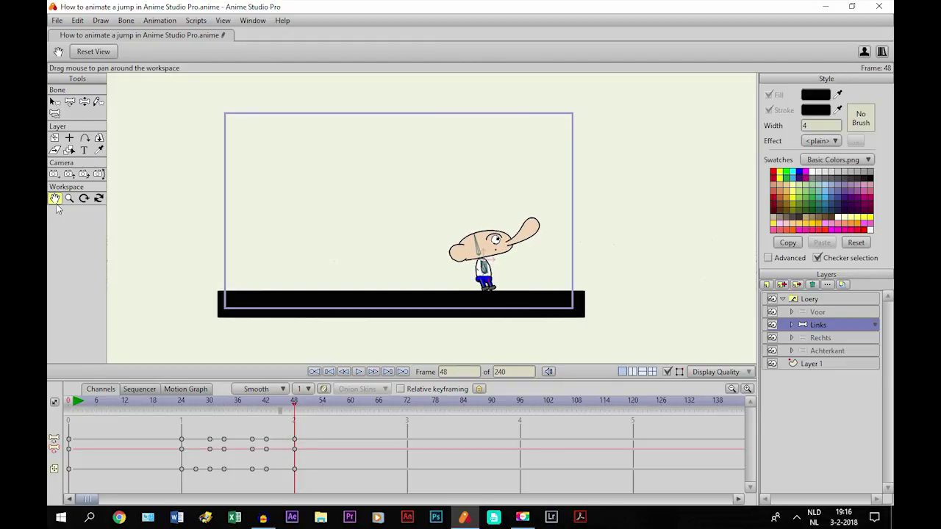
scroll(353, 154, up, 6)
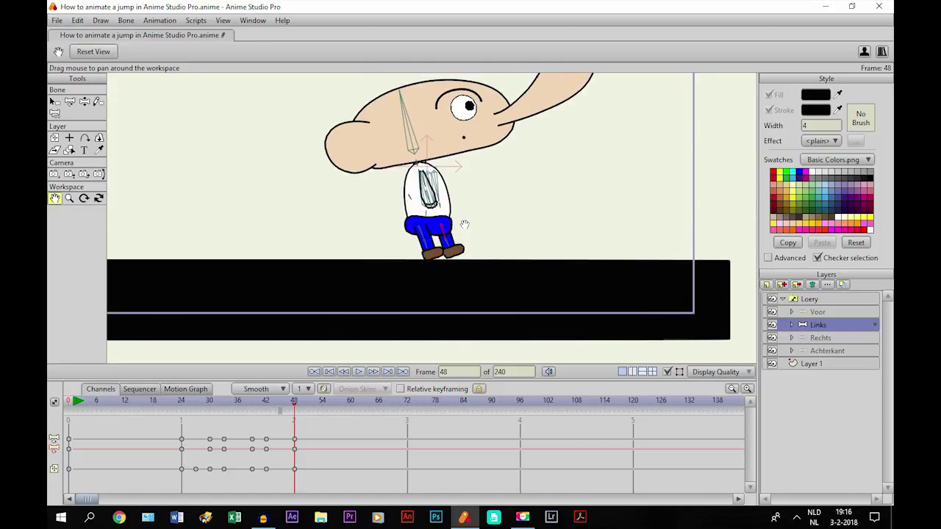
At frame 51, straighten both legs beneath the body and flatten the feet toward the floor
scroll(454, 227, up, 3)
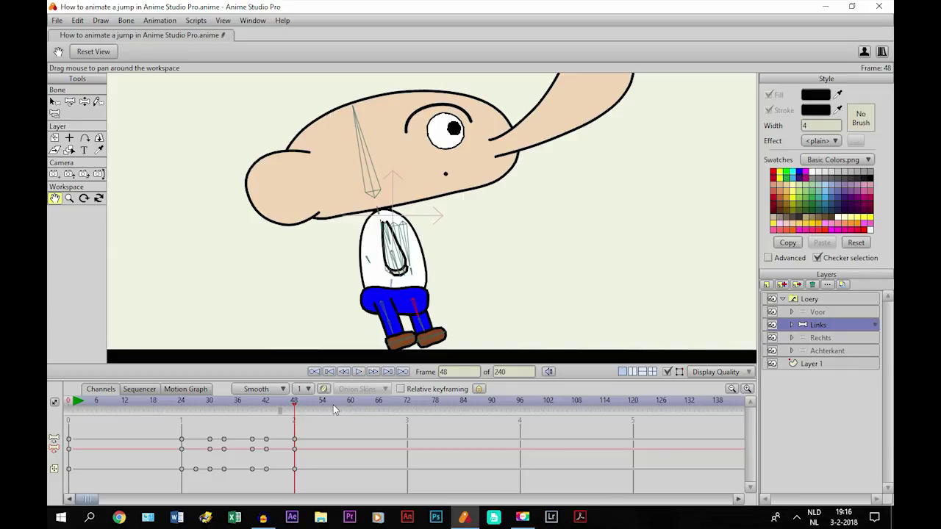
click(54, 101)
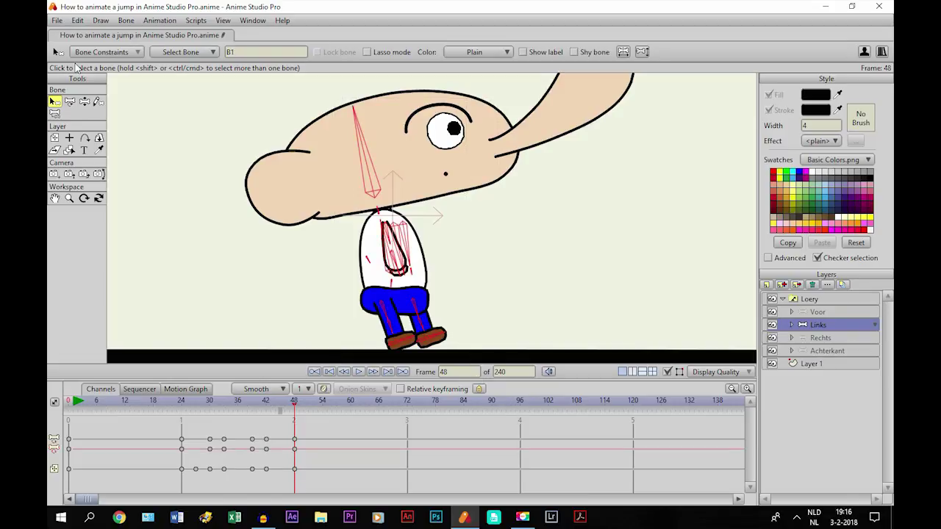
click(70, 101)
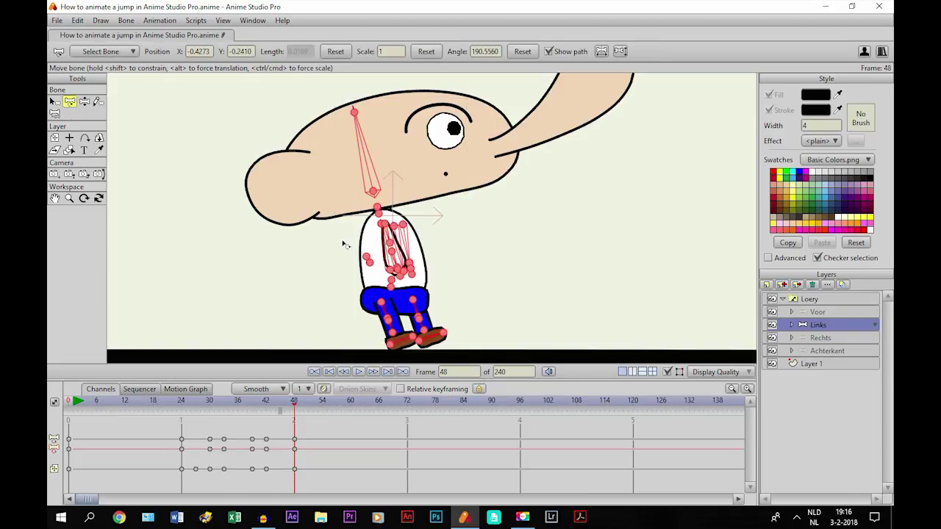
click(296, 400)
key(ctrl+Right)
key(ctrl+Right)
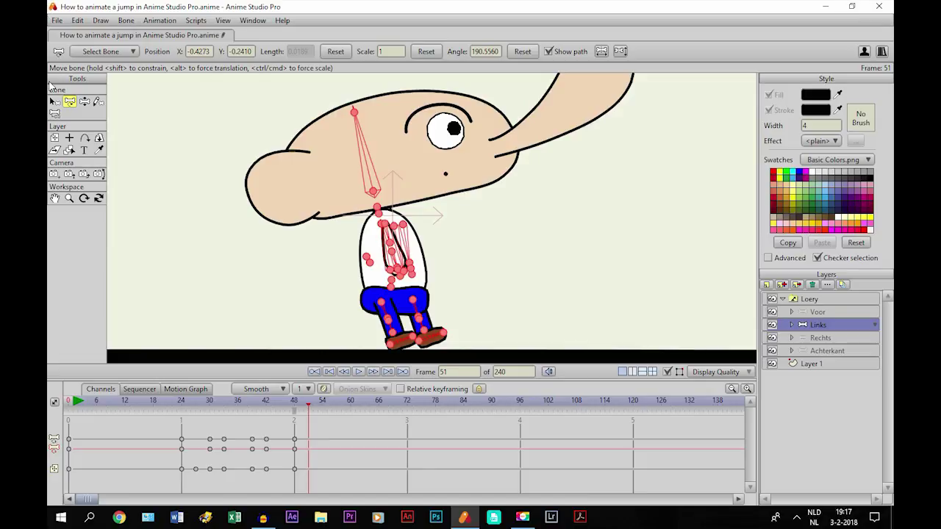
click(53, 101)
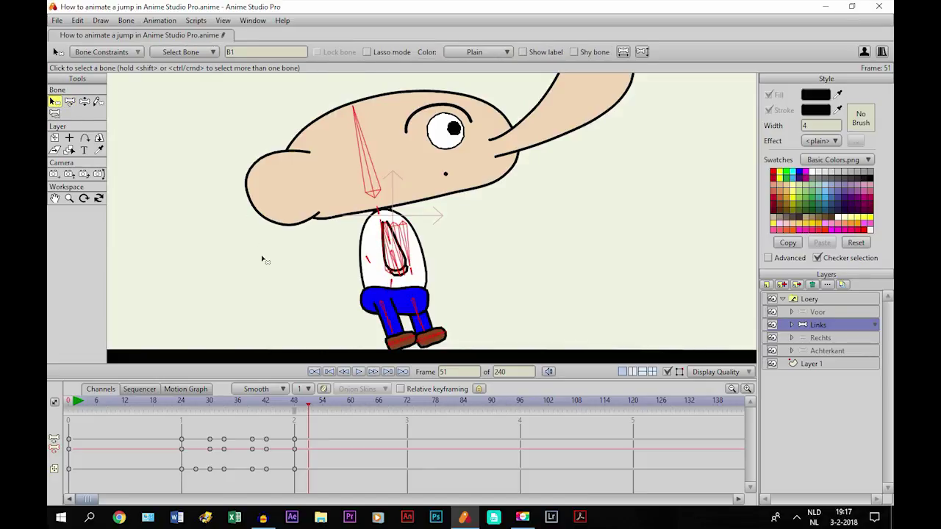
click(54, 197)
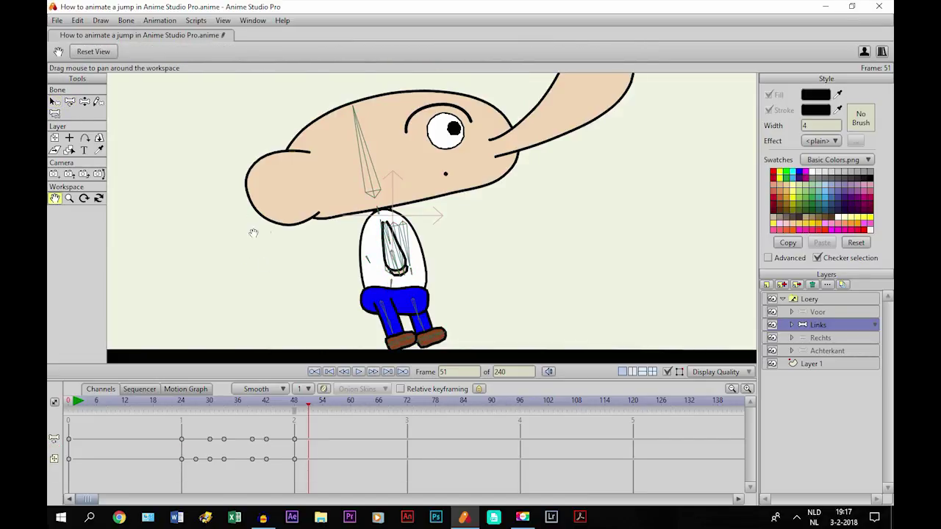
drag(266, 232, 296, 145)
scroll(268, 215, up, 3)
click(71, 103)
drag(368, 253, 415, 255)
scroll(392, 214, down, 1)
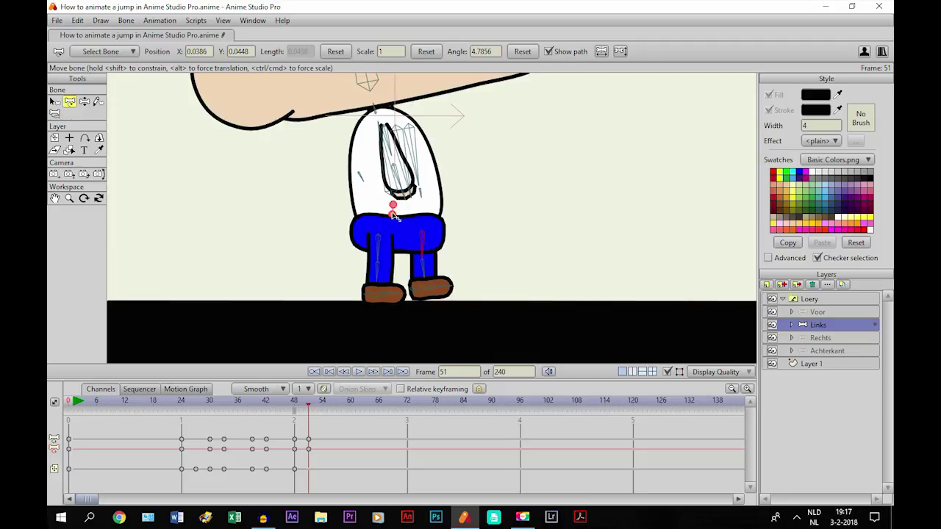
At frame 51, bring the torso upright and level the head by rotating its bone to about 358.5 degrees
drag(390, 158, 402, 183)
scroll(403, 184, down, 2)
drag(403, 111, 414, 136)
scroll(403, 110, down, 2)
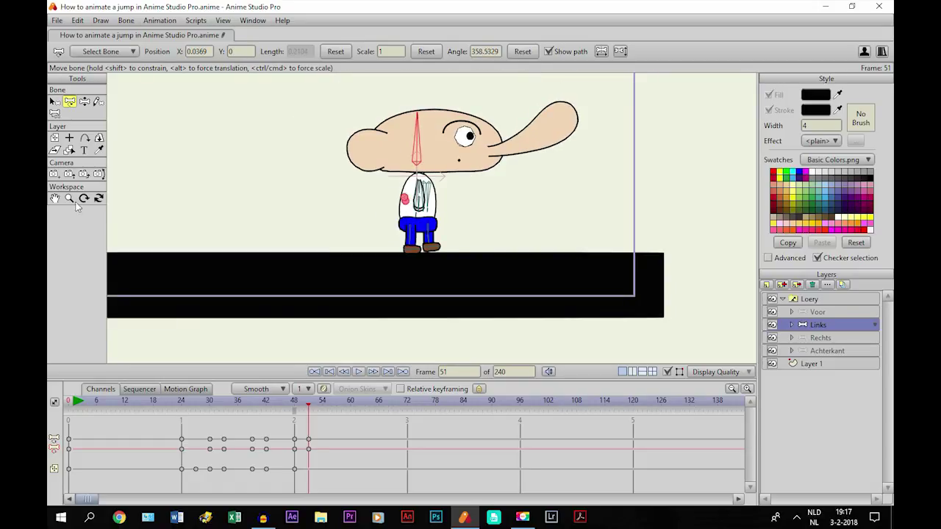
Turn on onion skins and move the Links layer to X 0.5777, Y 0.0678 at frame 51, comparing it with frame 48
click(53, 198)
scroll(213, 224, up, 3)
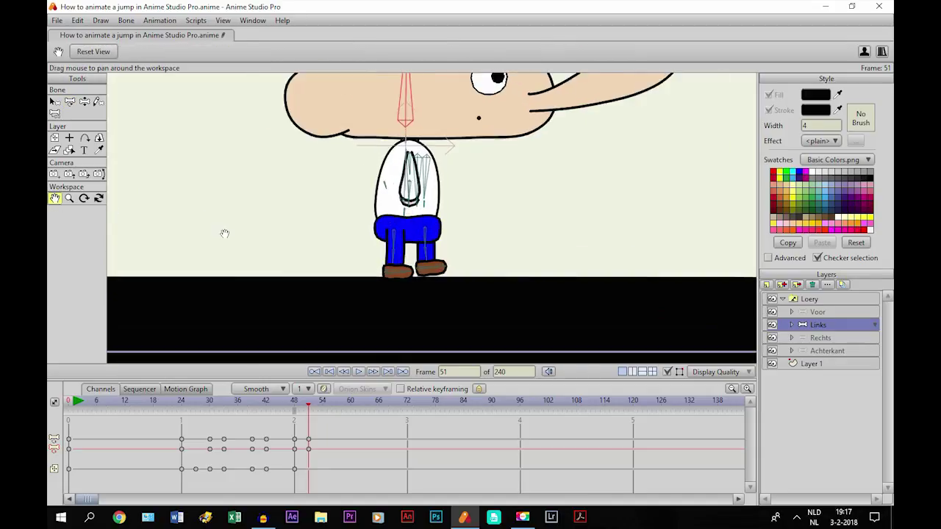
drag(296, 278, 313, 245)
scroll(291, 298, up, 1)
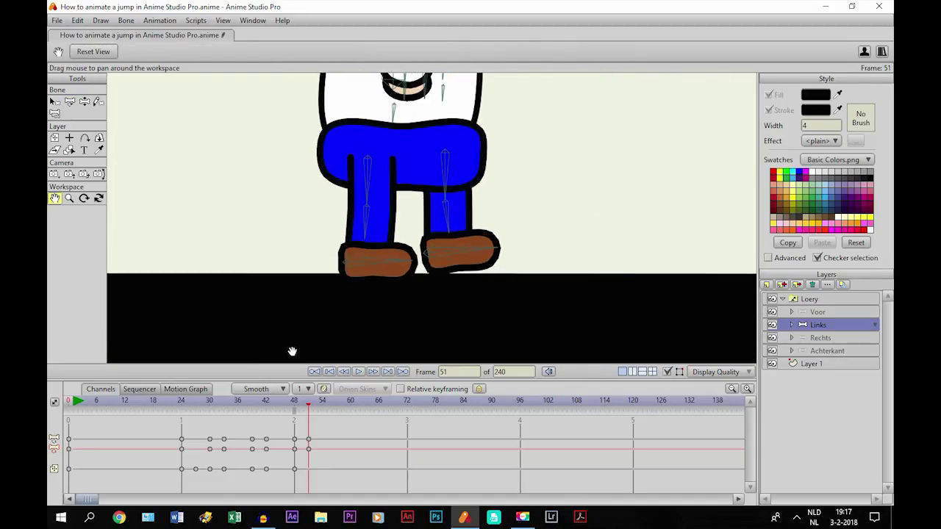
click(324, 388)
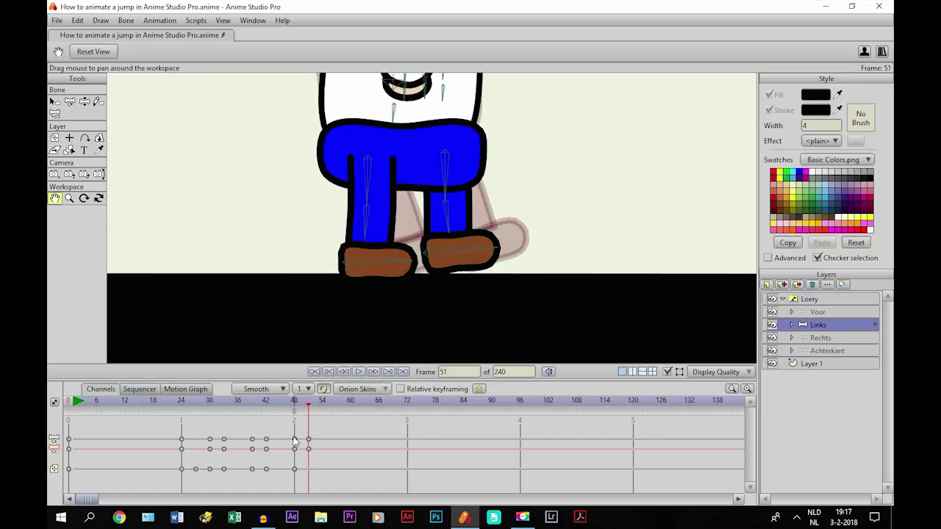
click(55, 137)
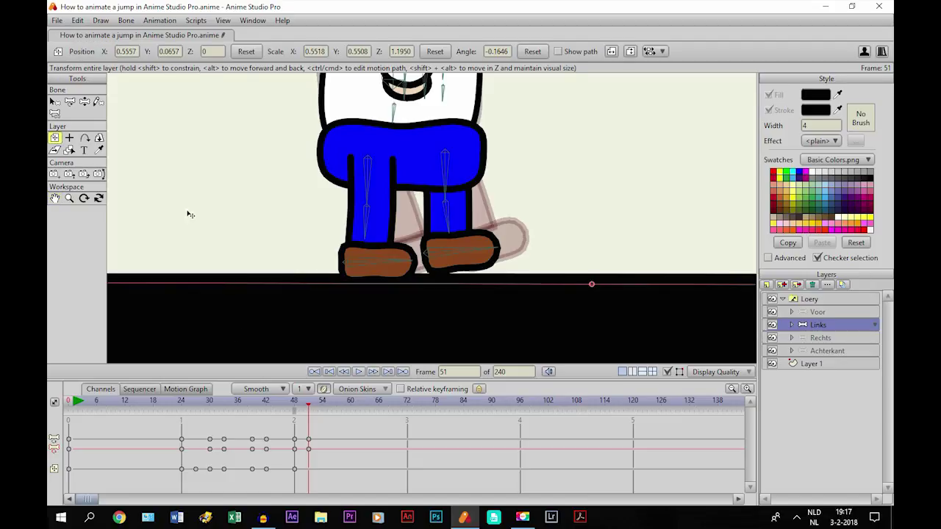
drag(409, 246, 429, 203)
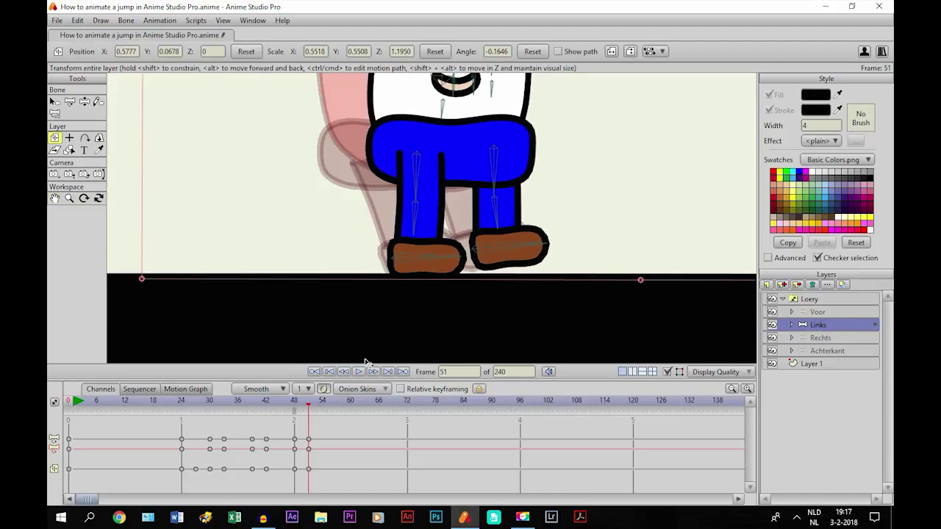
mouse_move(294, 406)
mouse_down()
mouse_move(321, 408)
mouse_move(295, 409)
mouse_up()
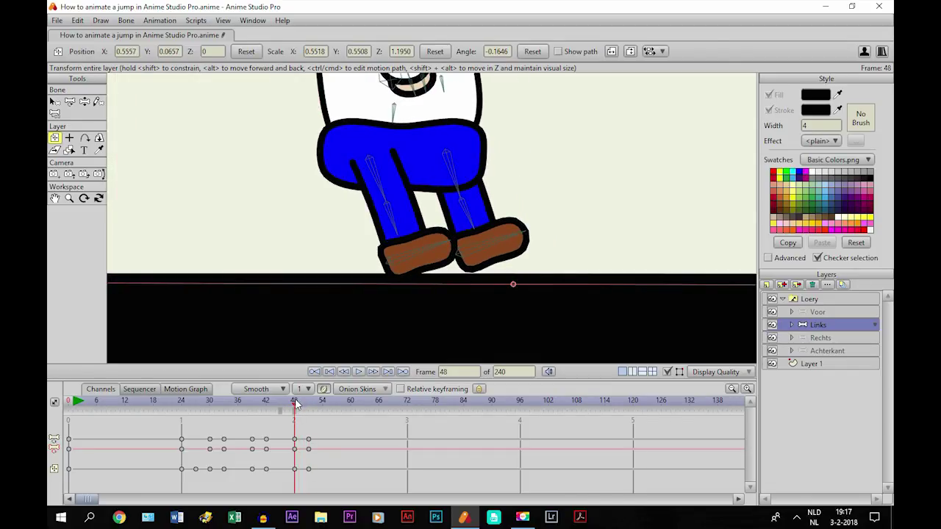
drag(294, 404, 309, 408)
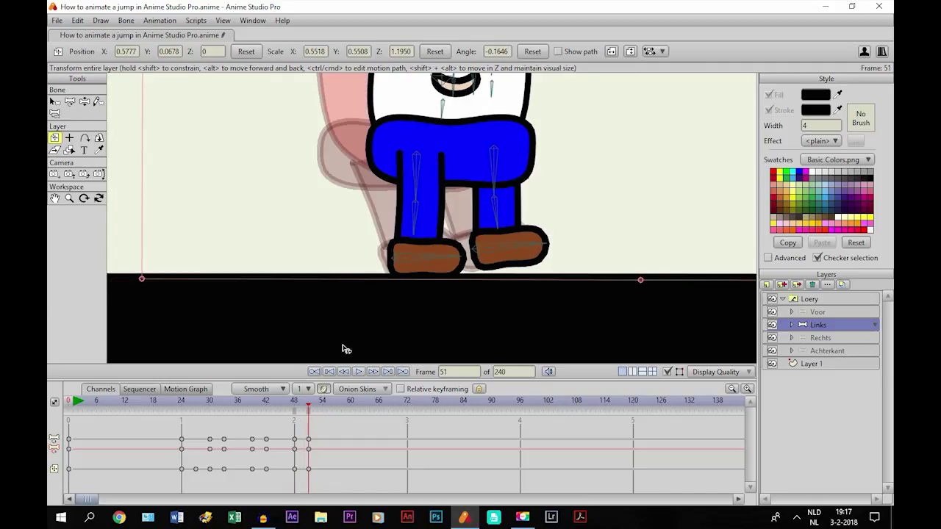
At frame 51, rotate the forward upper leg bone to about 3.57 degrees and scrub through the landing
click(69, 102)
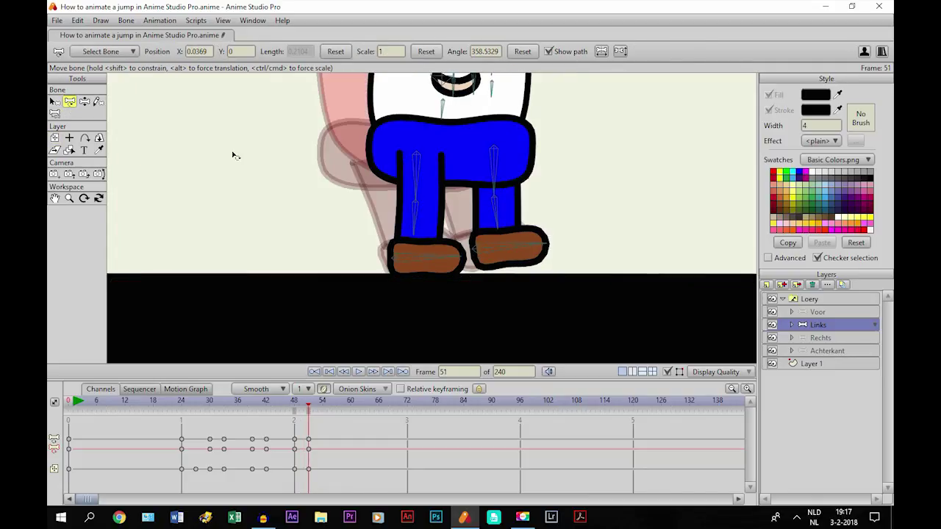
click(492, 189)
click(492, 184)
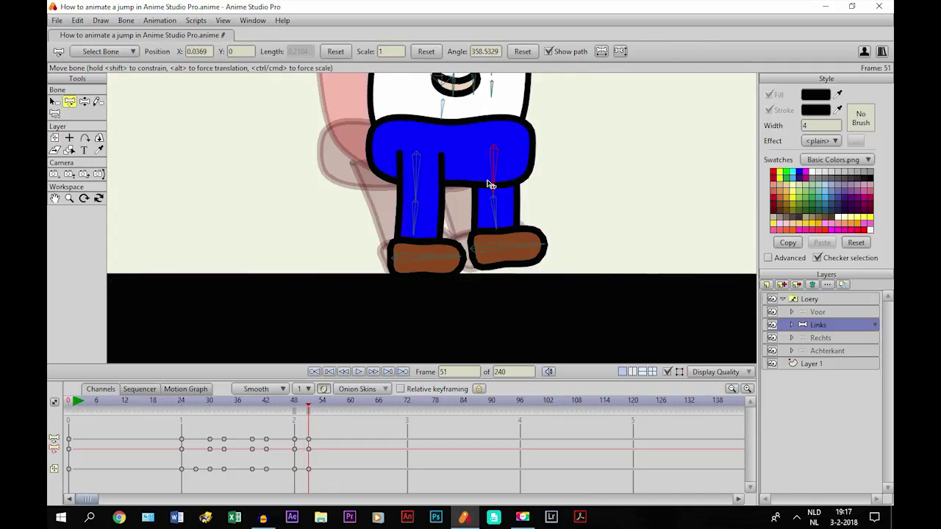
drag(491, 185, 492, 192)
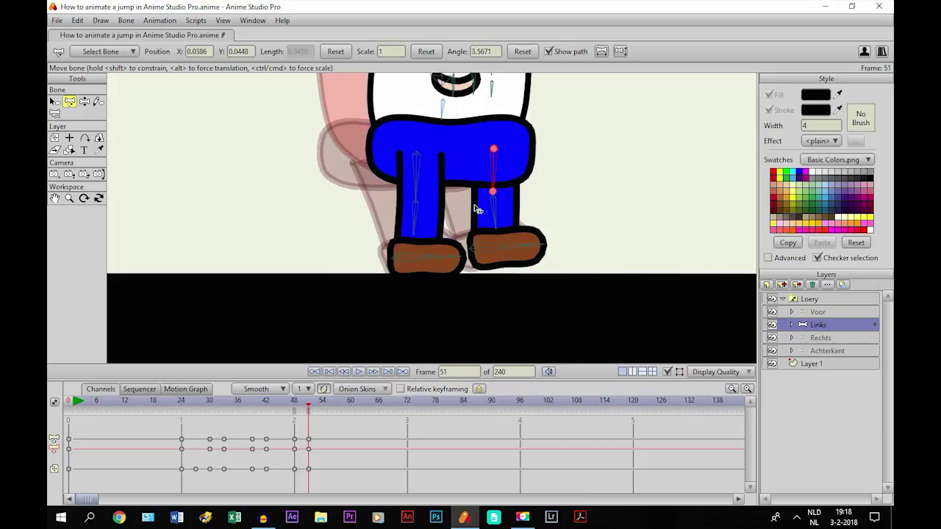
drag(279, 405, 315, 417)
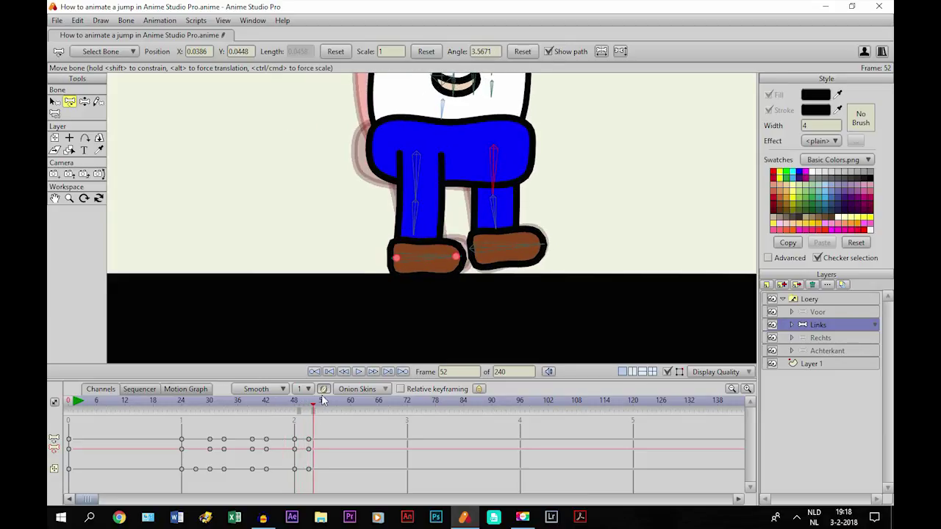
Prepare a clean preview from frame 10 by turning off onion skins, the bone overlays and the visibility of Layer 1
click(323, 389)
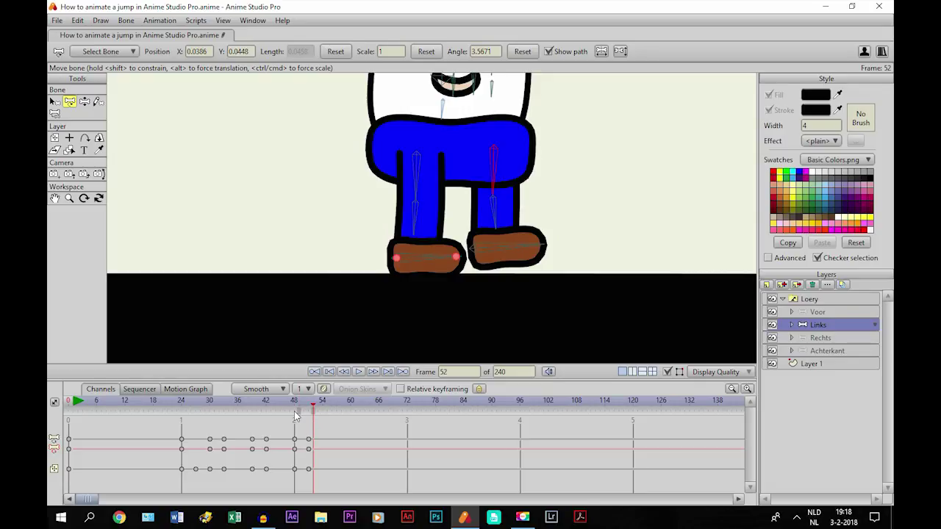
click(54, 202)
scroll(361, 181, down, 5)
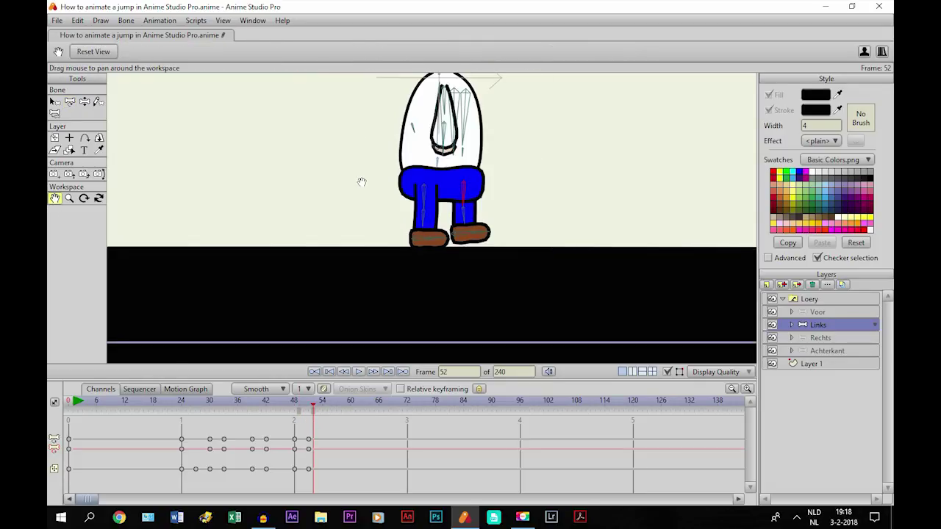
drag(420, 254, 431, 314)
scroll(431, 311, up, 2)
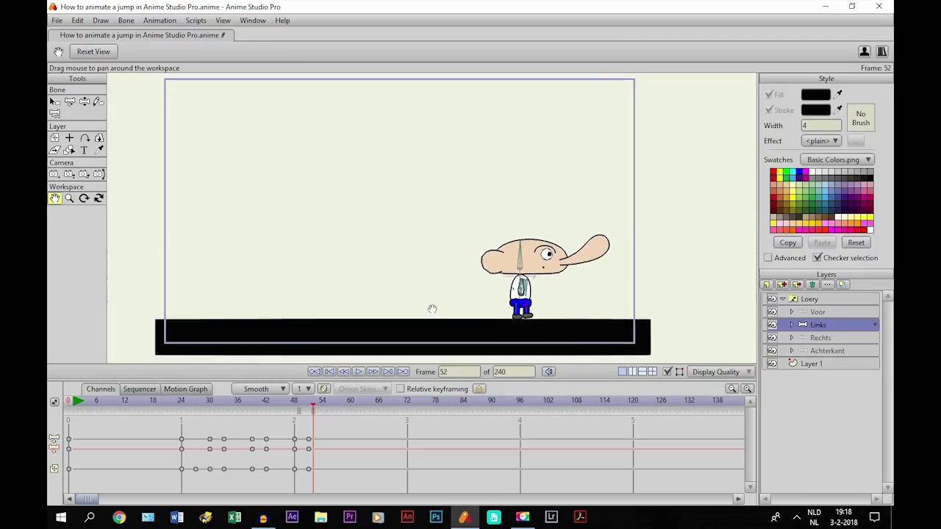
click(665, 372)
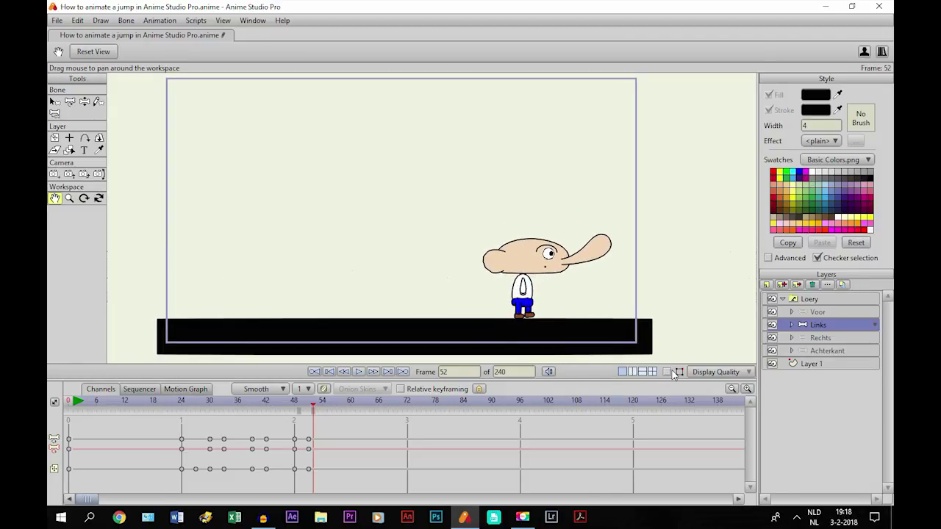
click(772, 364)
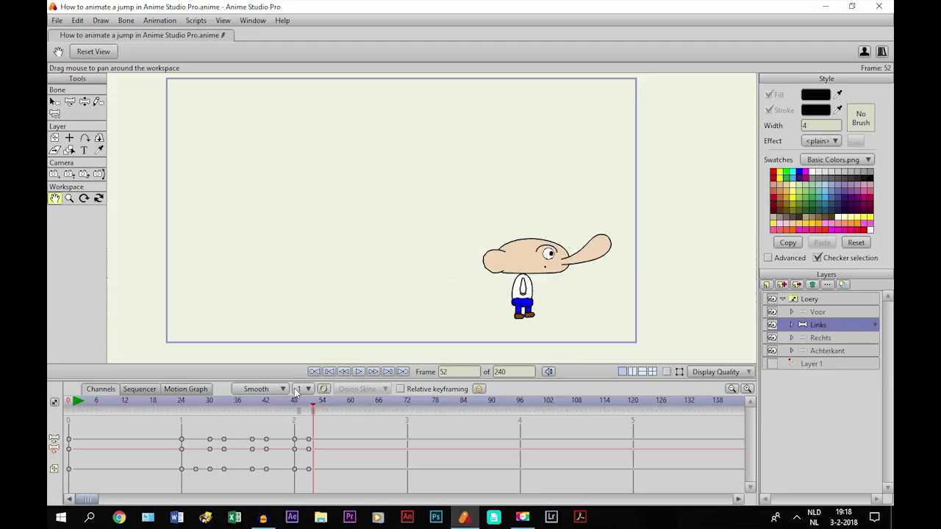
click(117, 405)
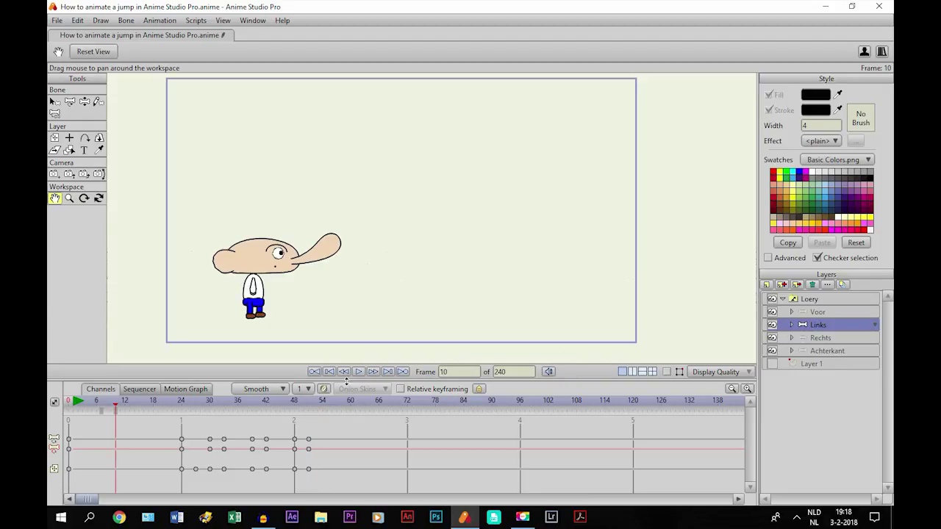